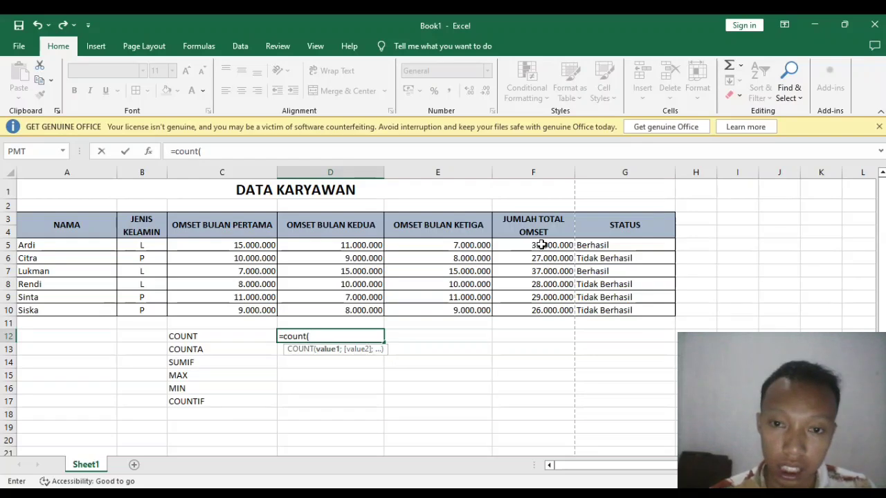
Complete the COUNT formula in D12 over the total turnover values F5:F10
drag(542, 245, 537, 311)
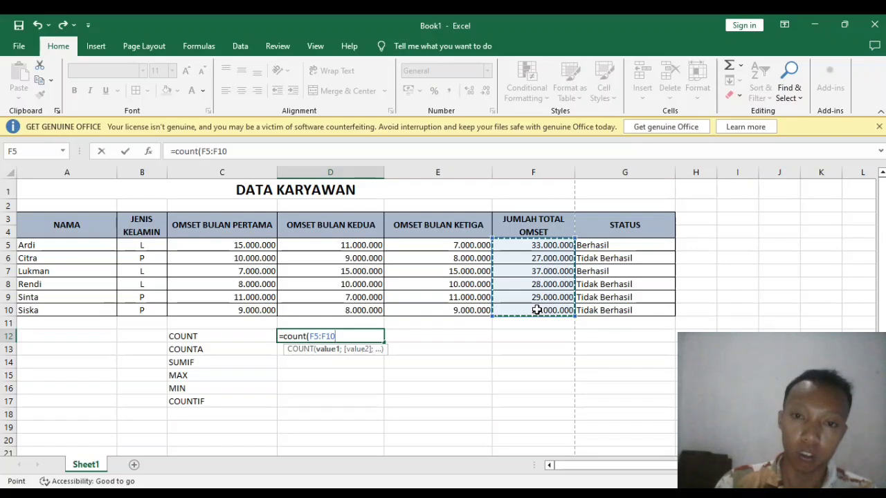
text())
key(Return)
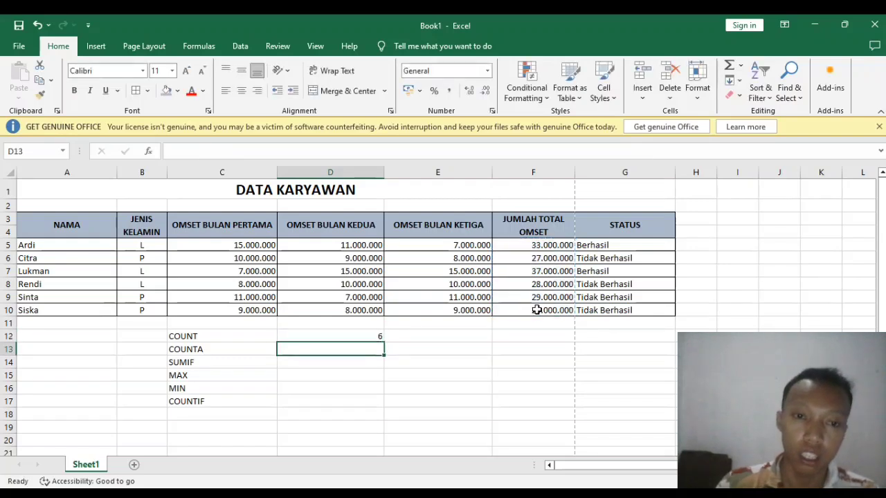
click(357, 335)
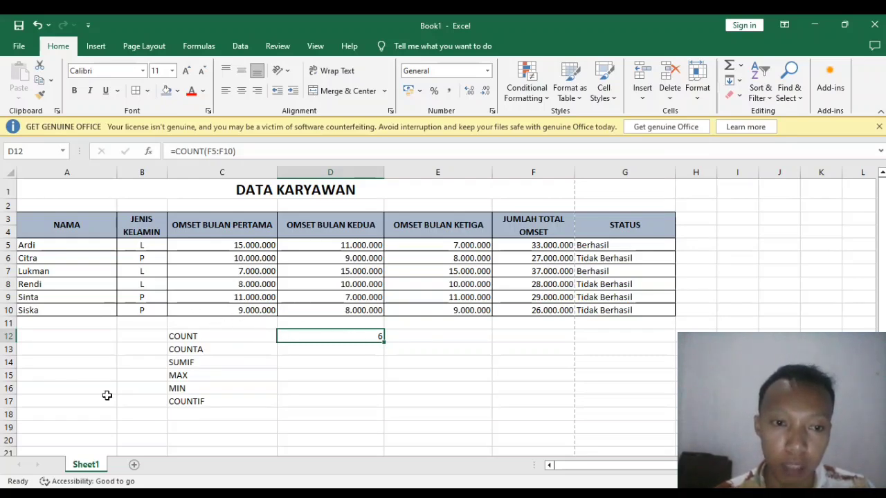
Enter a COUNTA formula in D13 that counts the employee names in A5:A10
click(311, 351)
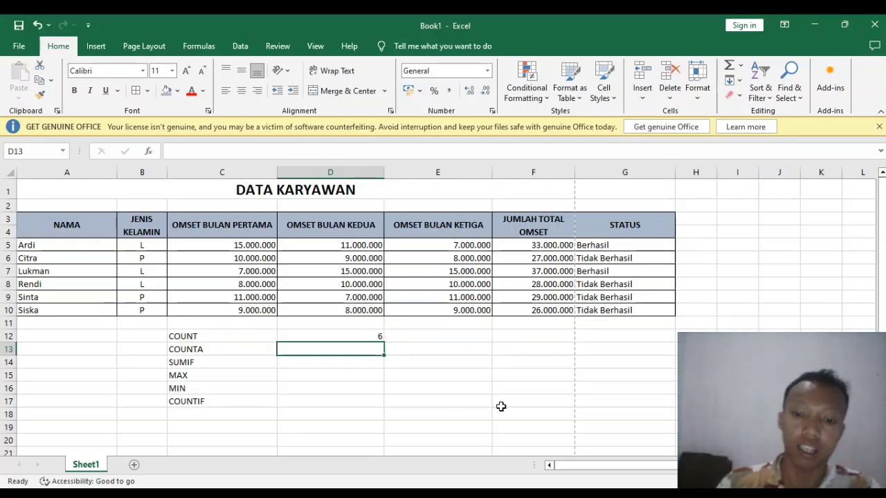
text(=)
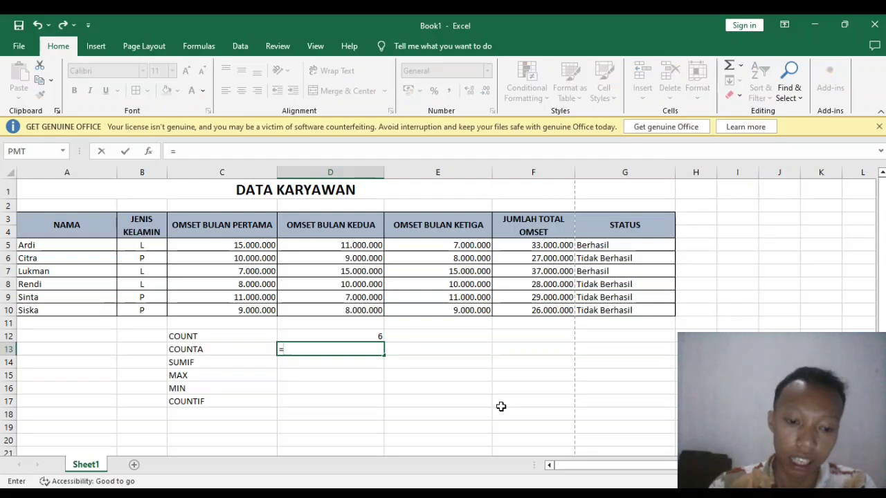
text(count)
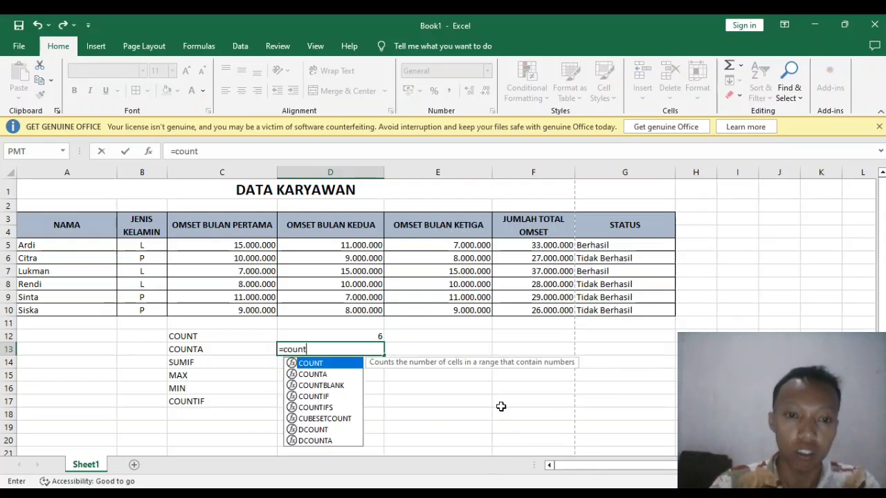
text(a()
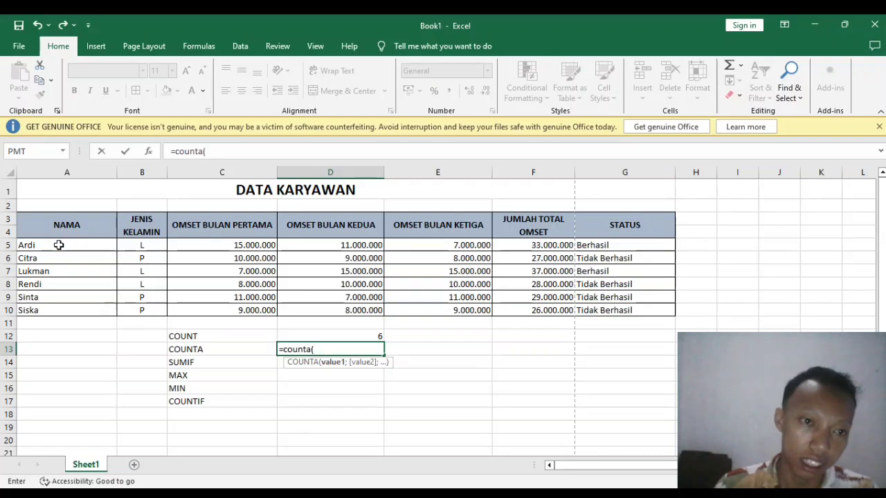
drag(64, 245, 54, 308)
text())
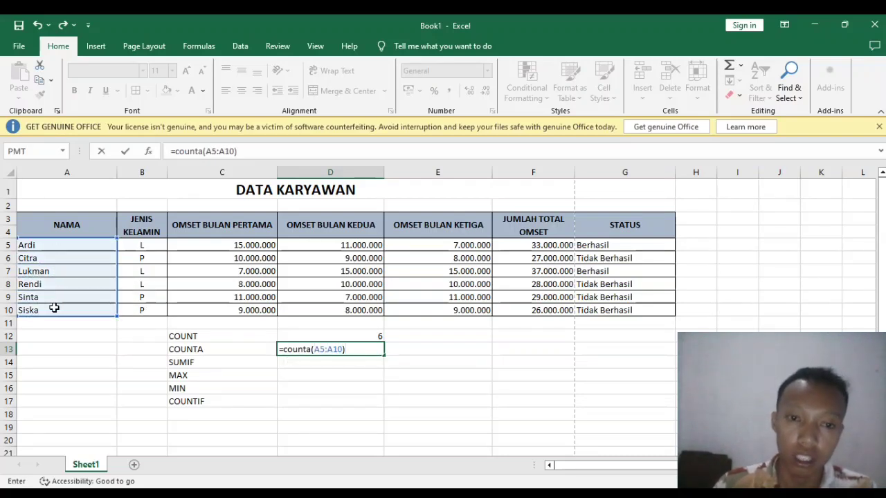
key(Return)
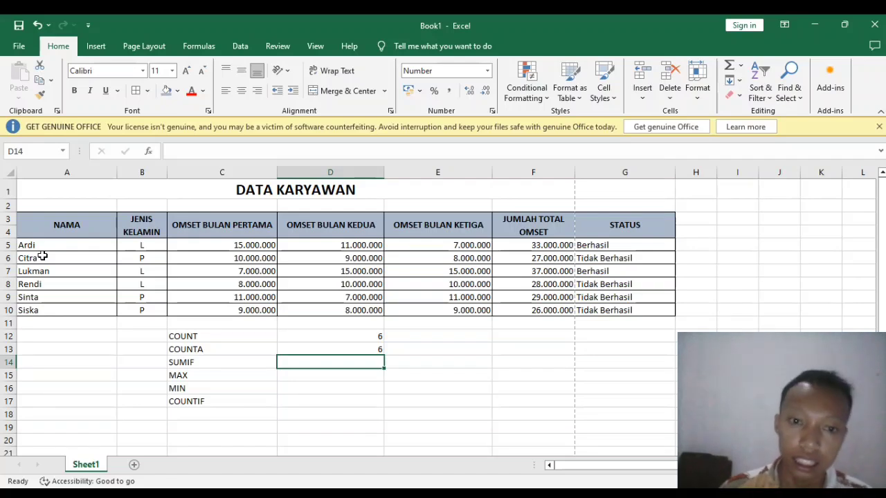
click(365, 350)
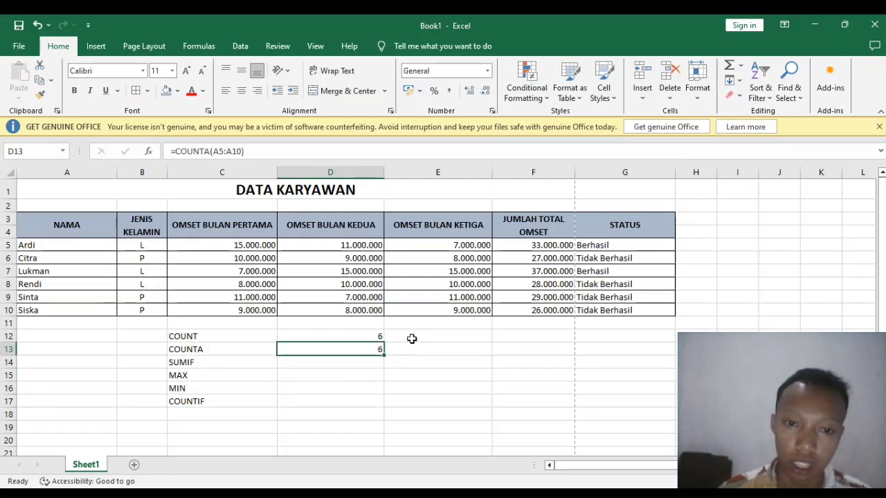
click(196, 338)
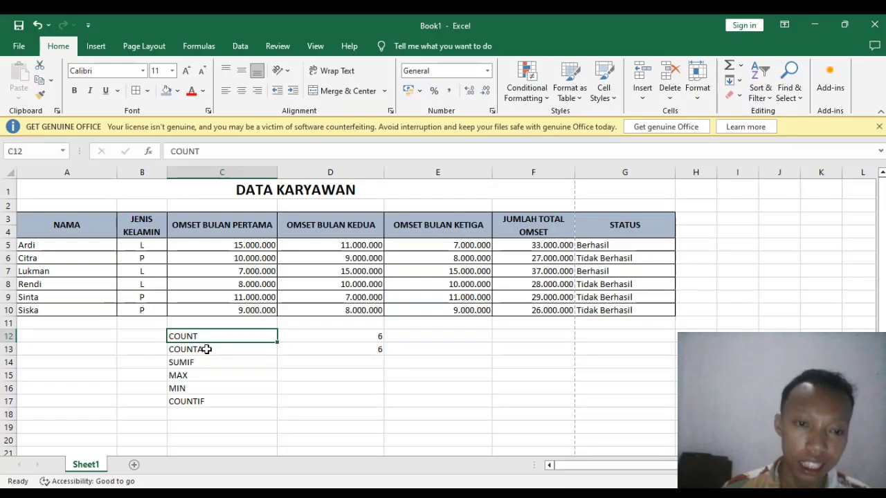
Enter =SUMIF(B5:B10;"L";F5:F10) in D14 to sum the total turnover of employees with gender L
click(339, 362)
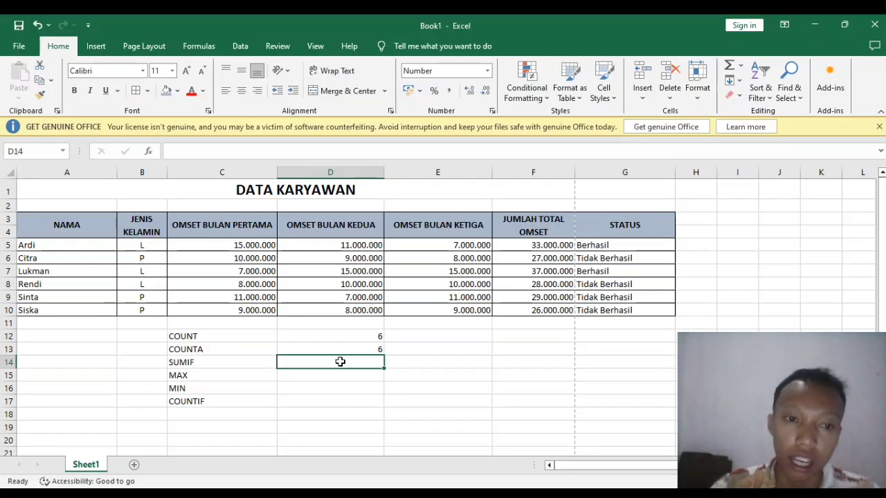
text(=)
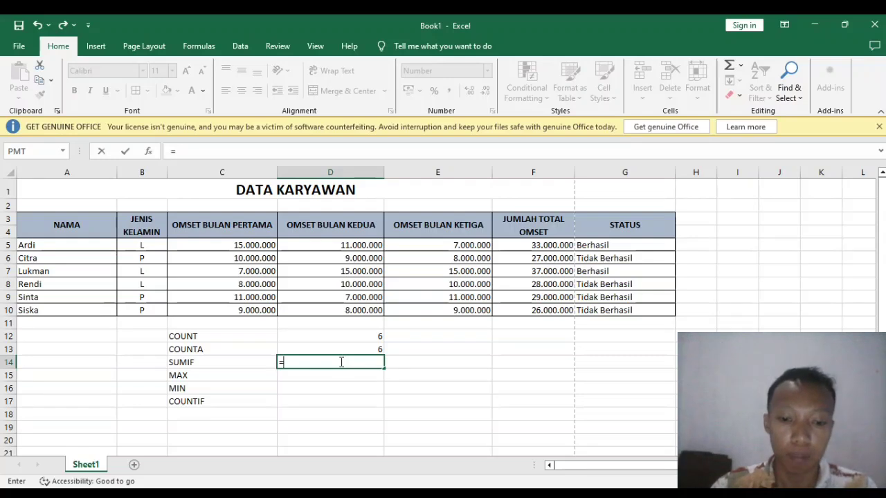
text(sumif)
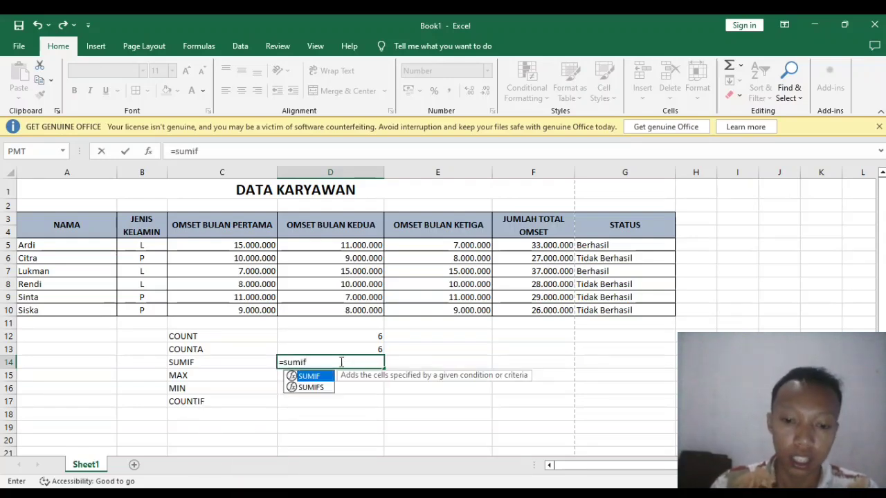
text(()
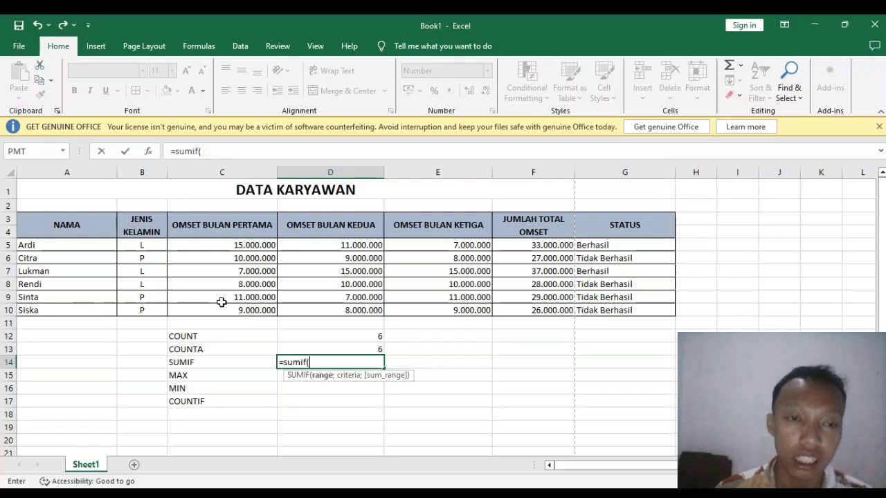
click(150, 245)
drag(149, 245, 145, 311)
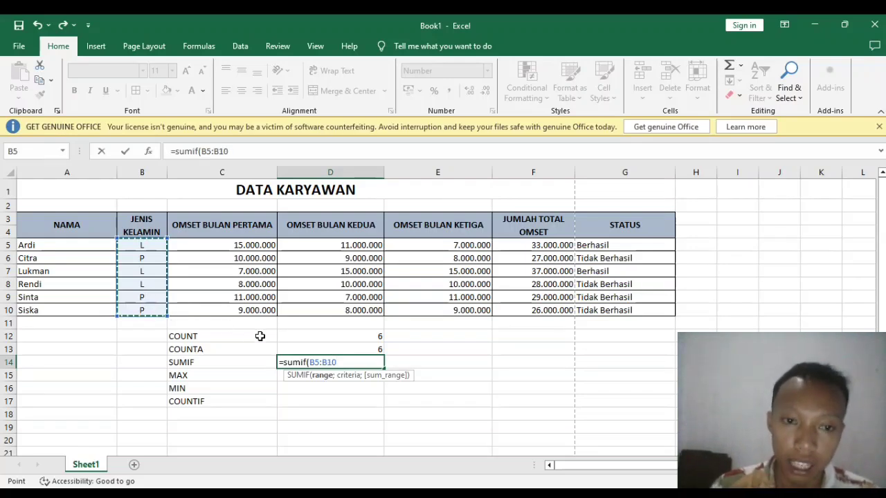
text(;"L)
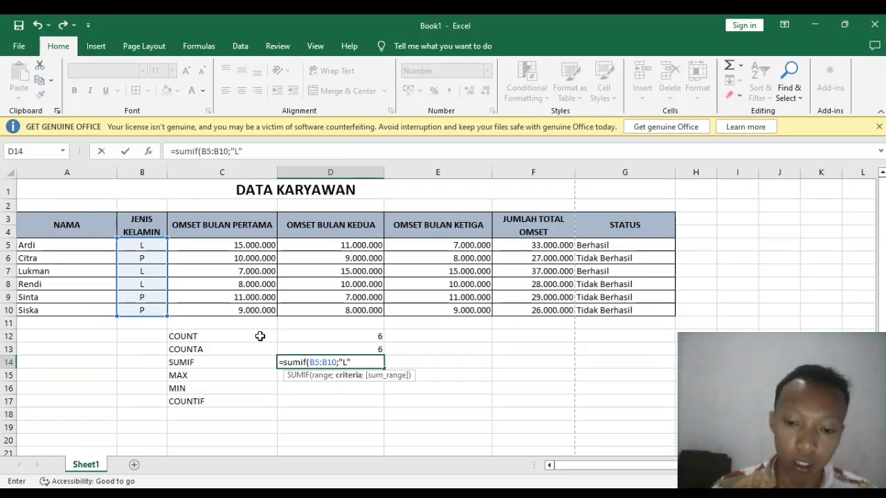
text(;)
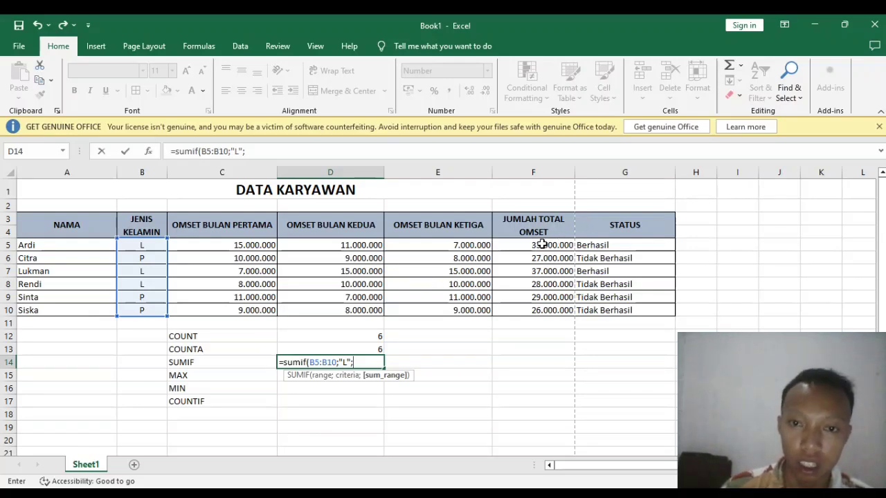
drag(542, 244, 538, 312)
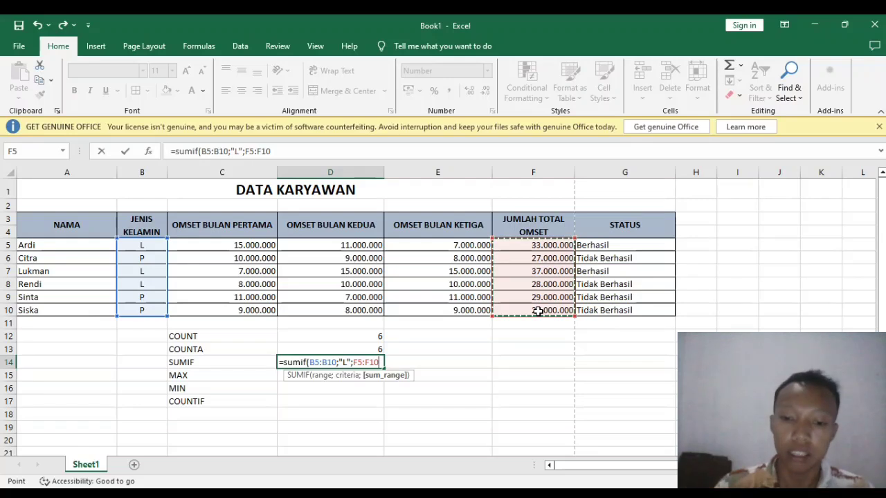
text())
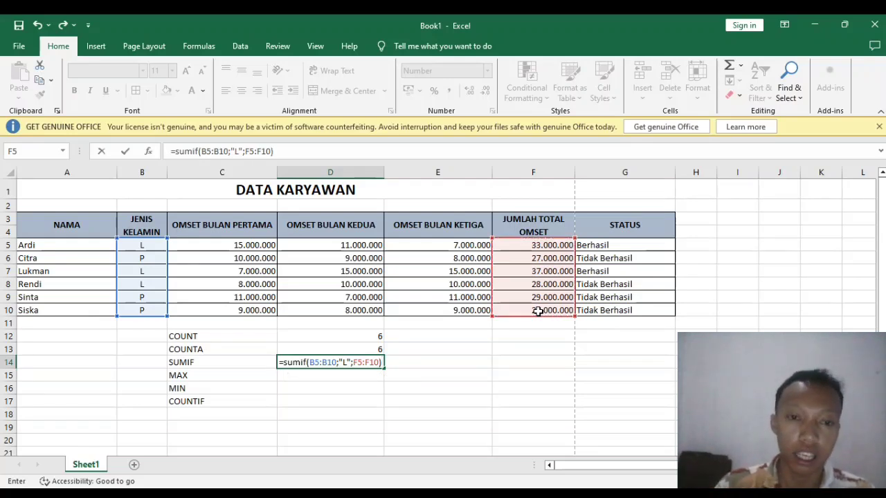
key(Return)
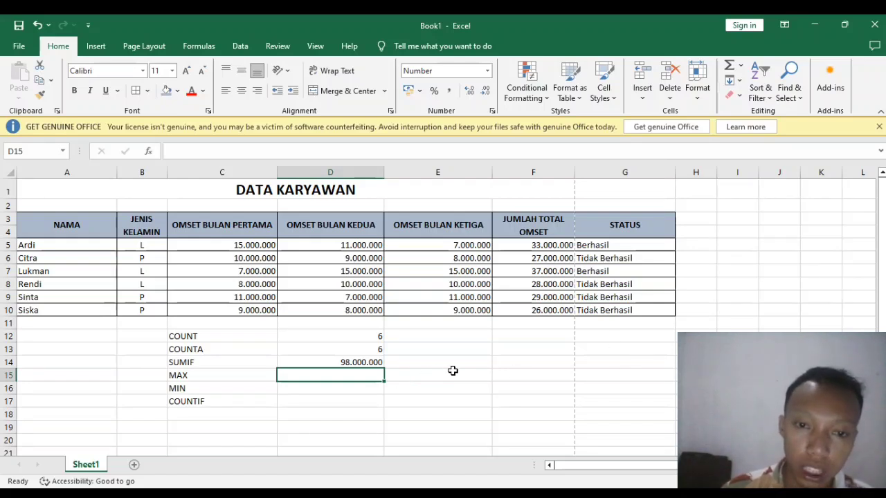
Enter =SUMIF(B5:B10;"P";F5:F10) in E14 to sum the total turnover of employees with gender P
click(426, 363)
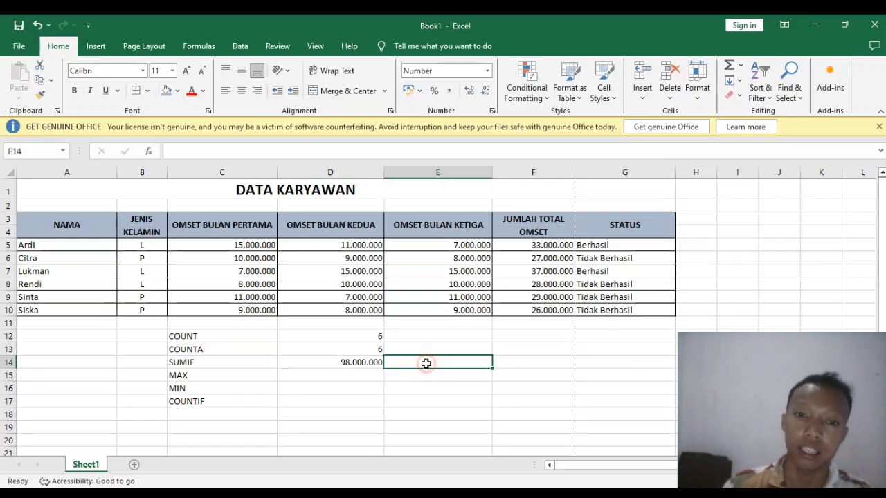
text(=sumif)
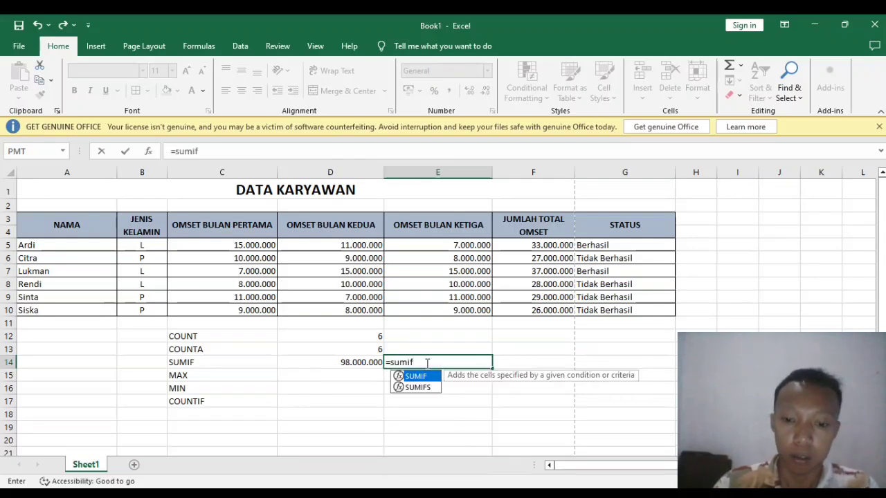
text(()
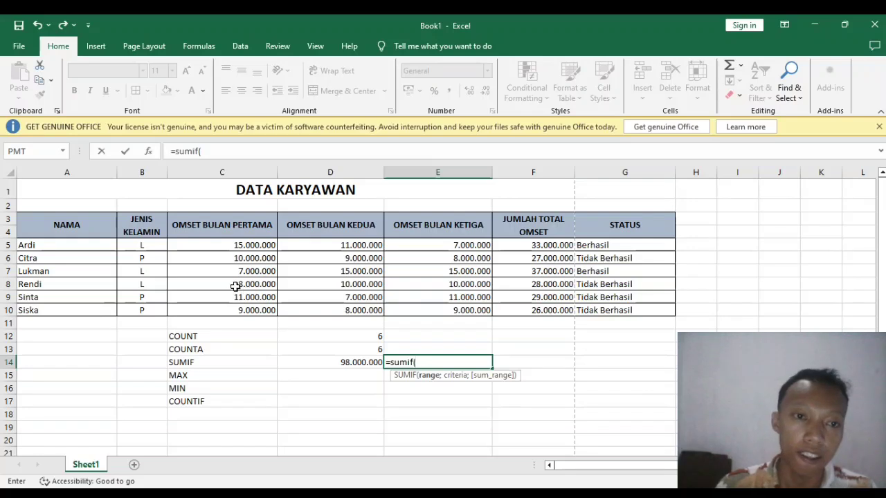
click(145, 245)
drag(144, 245, 144, 312)
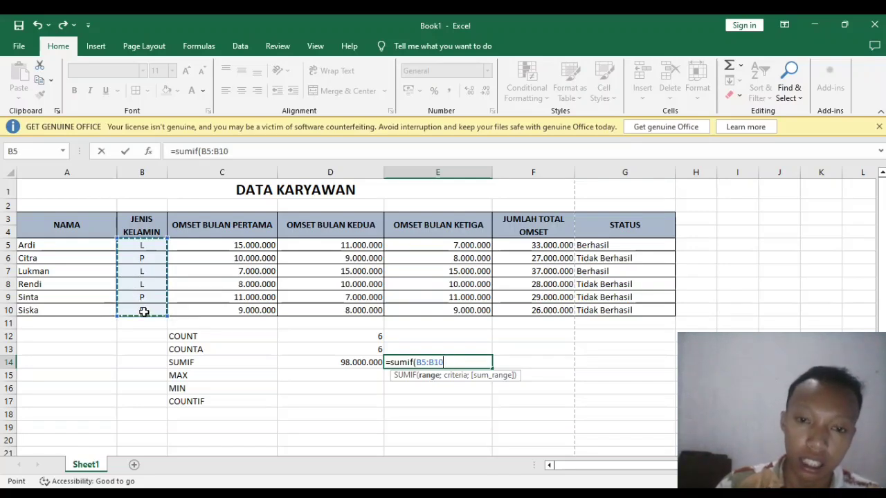
text(;)
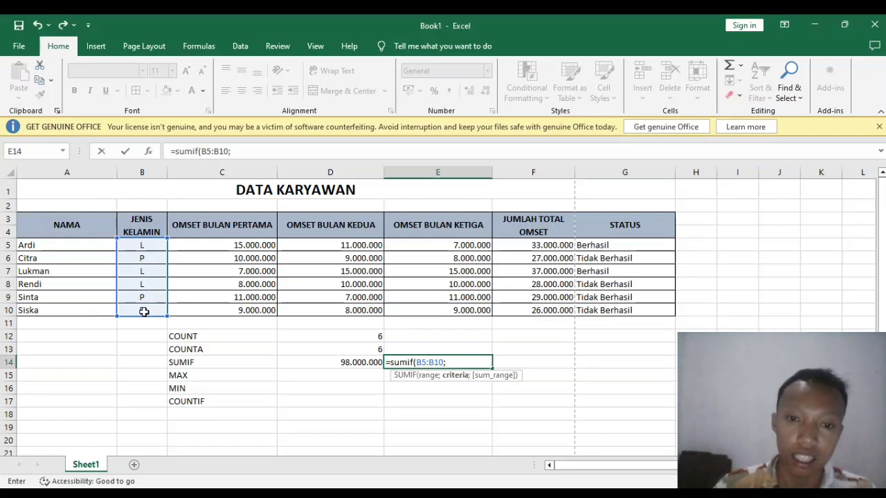
text(")
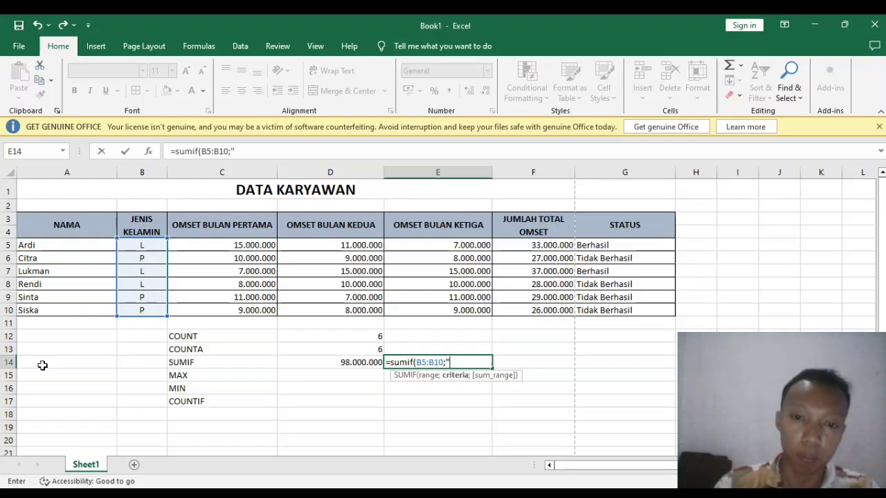
text(p)
key(BackSpace)
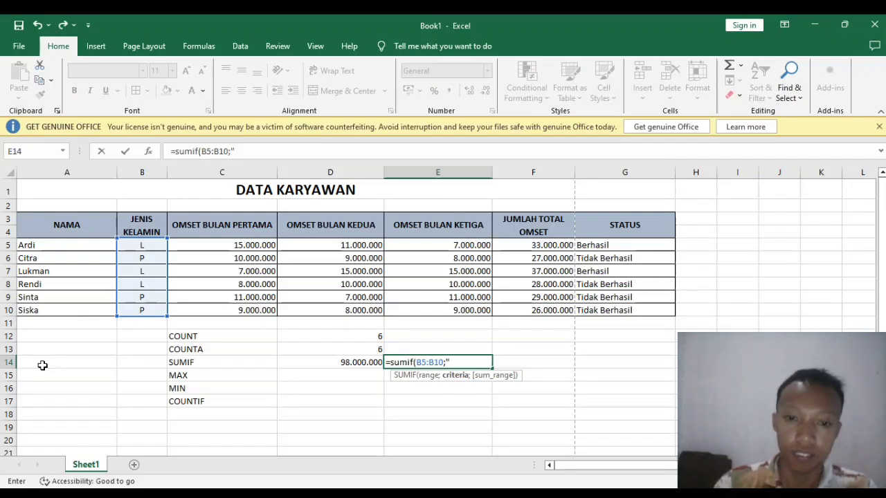
text(P")
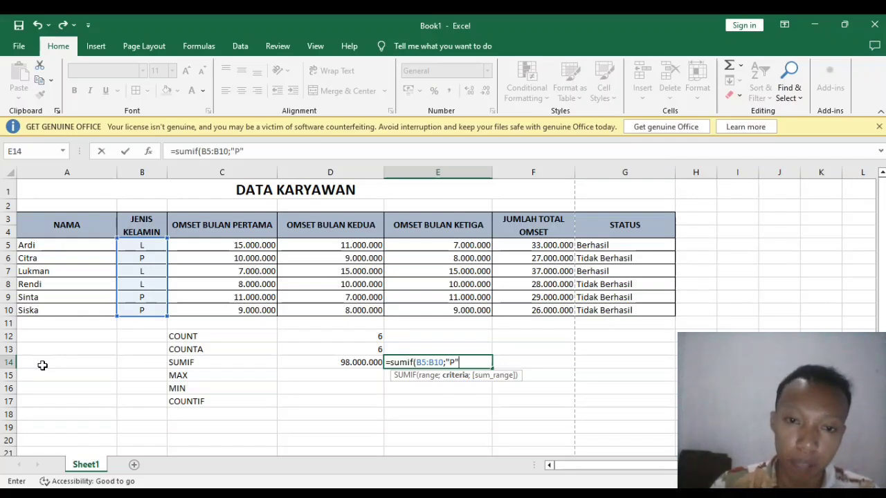
text(;)
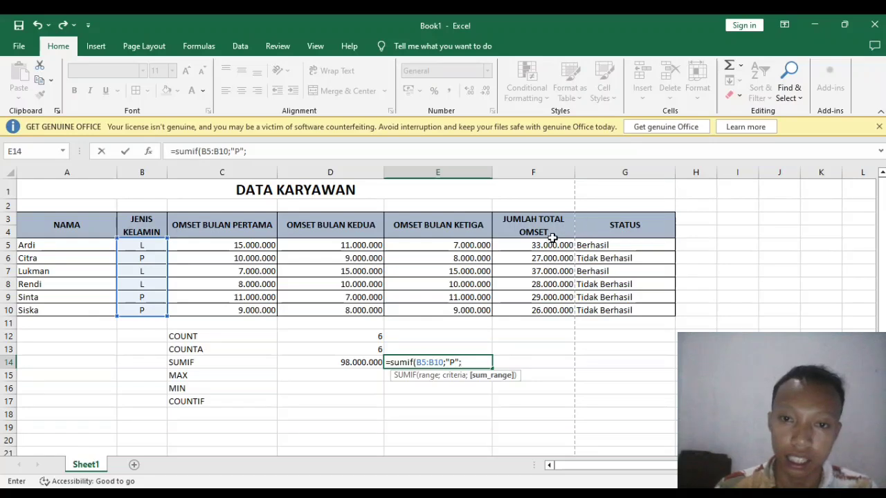
drag(537, 245, 537, 313)
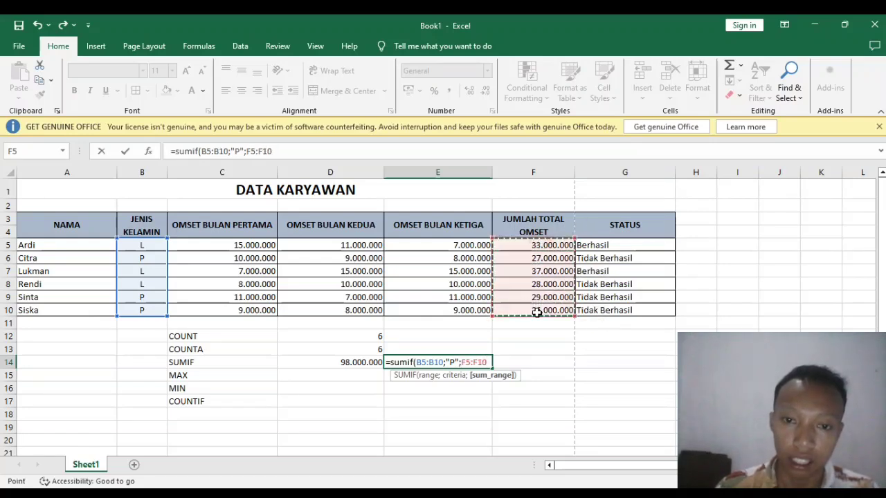
text())
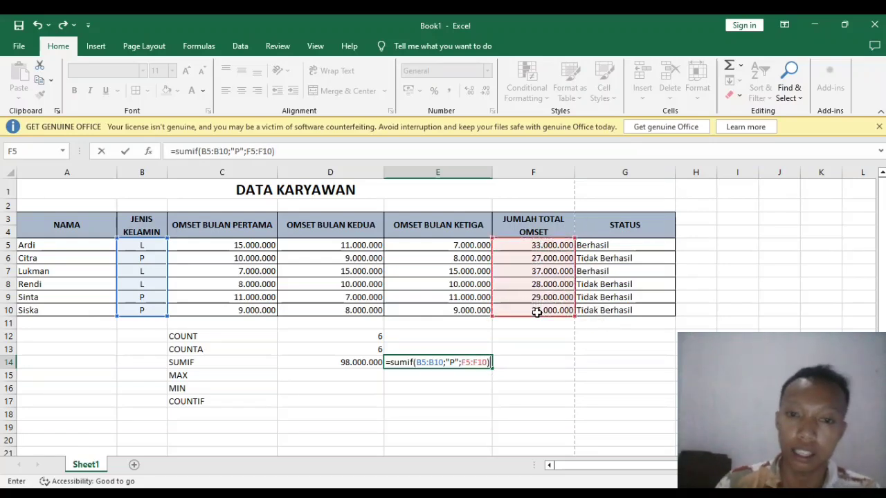
key(Return)
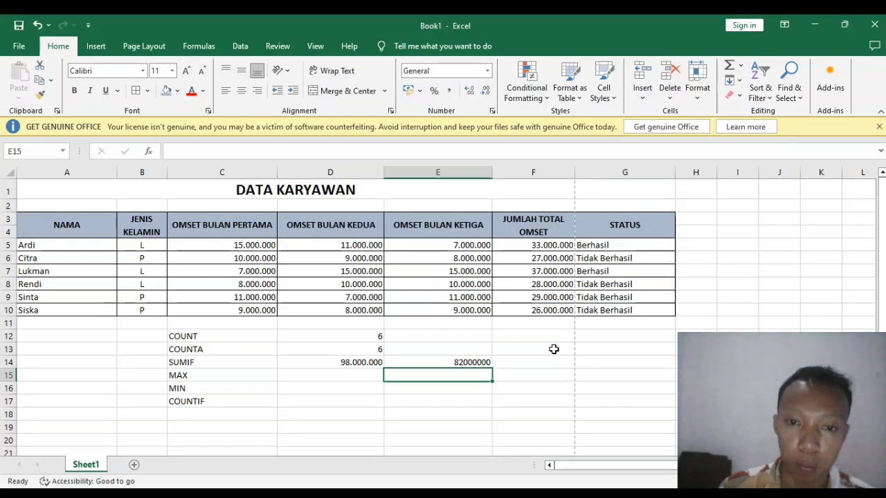
click(465, 362)
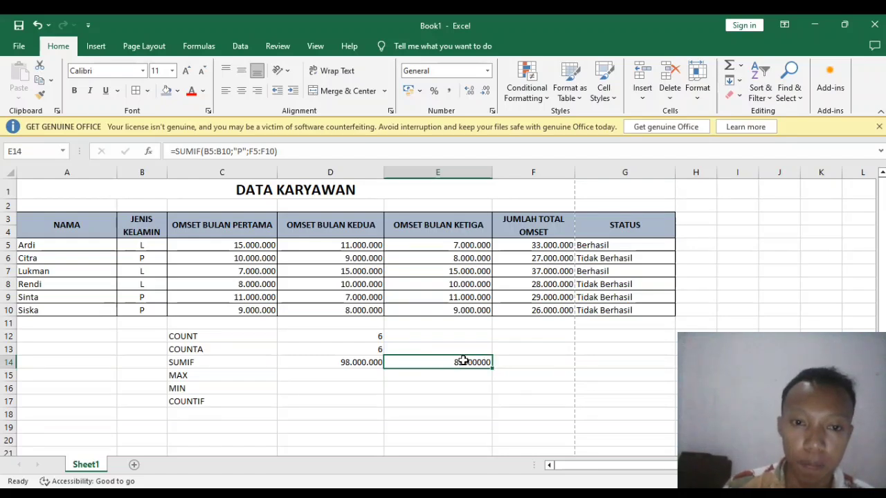
click(349, 360)
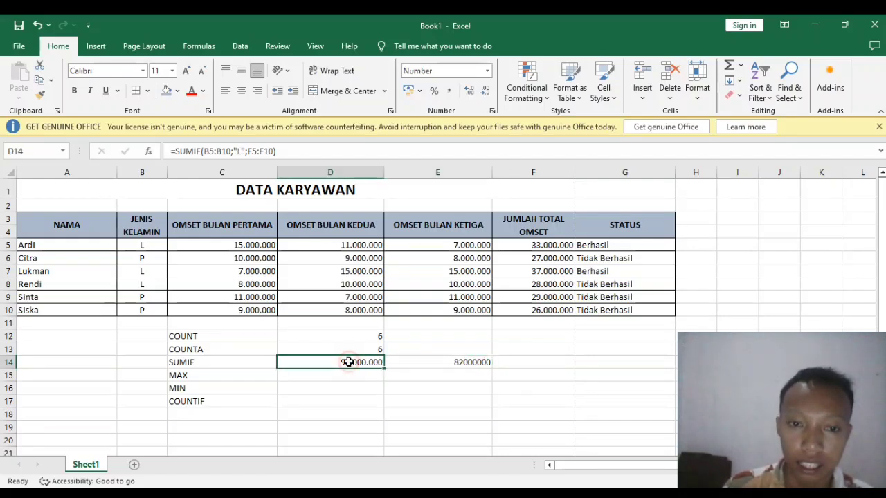
Format the SUMIF result in E14 as Currency with no symbol and 0 decimal places
click(440, 361)
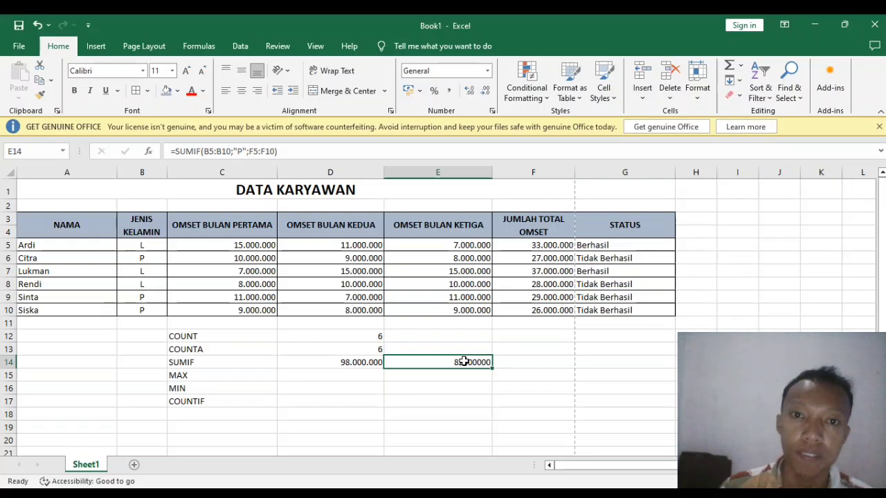
click(492, 112)
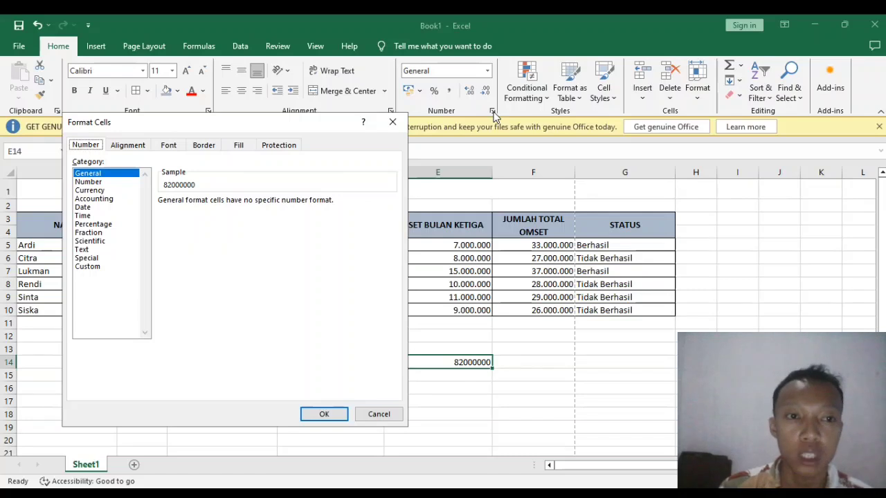
click(102, 191)
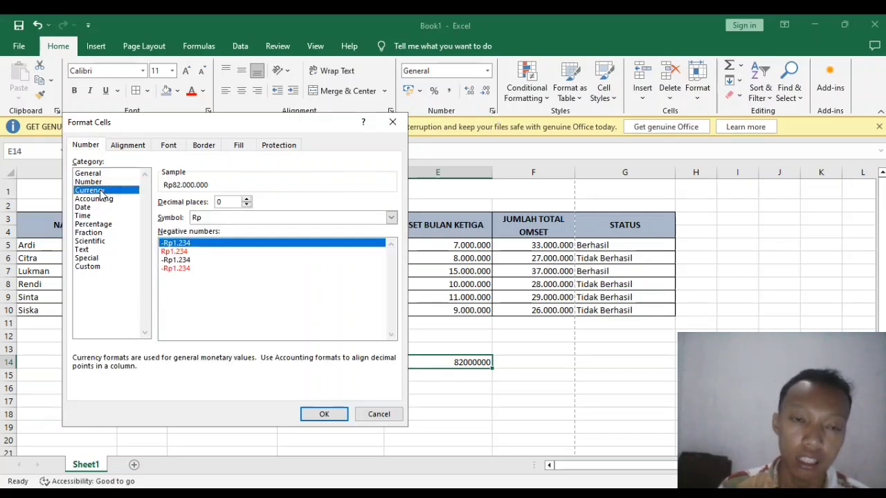
click(391, 217)
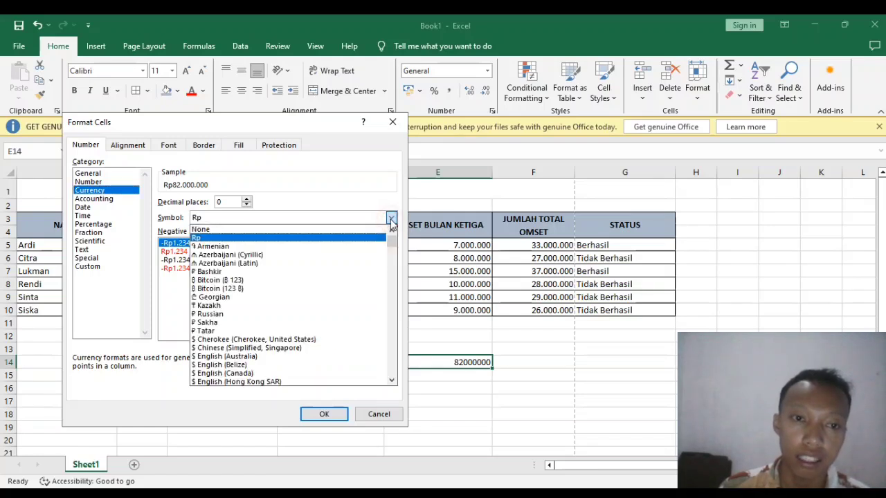
click(262, 229)
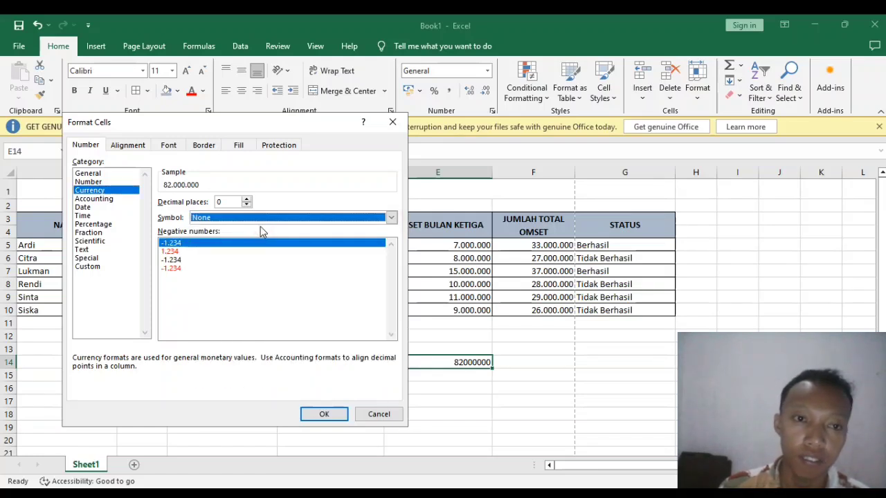
click(323, 415)
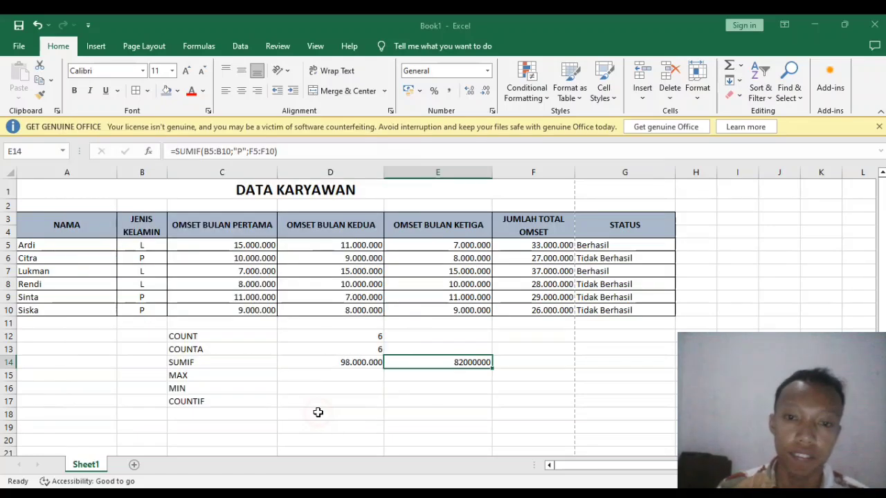
Enter =MAX(F5:F10) in D15 to find the highest total turnover
click(449, 376)
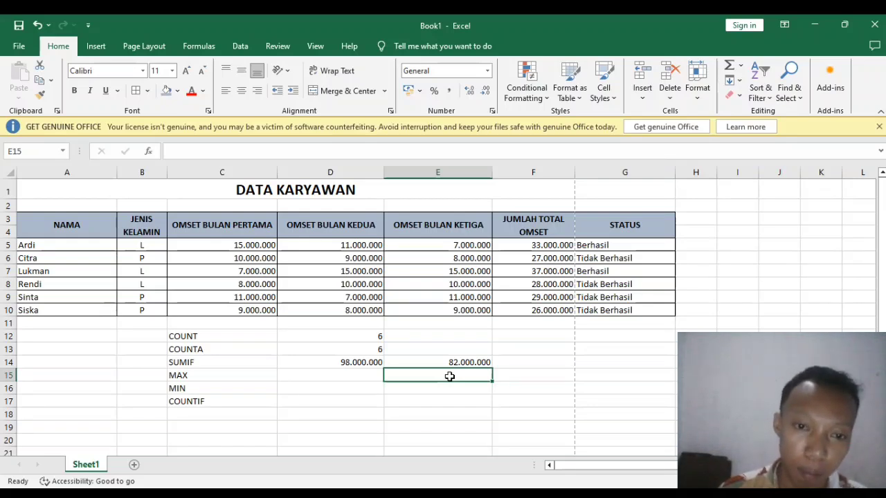
key(Left)
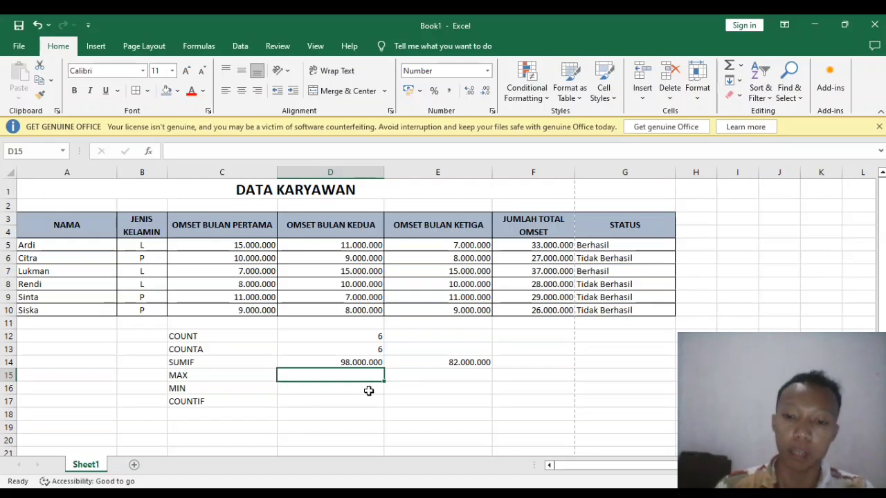
text(=m)
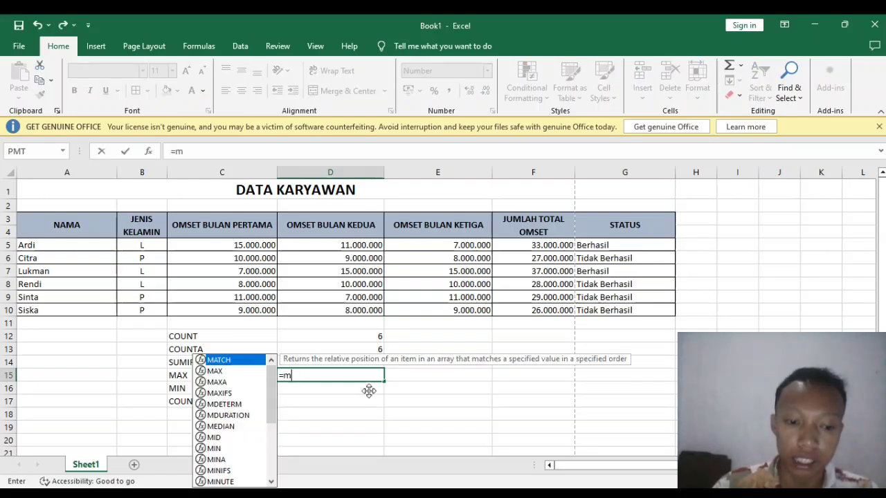
text(ax()
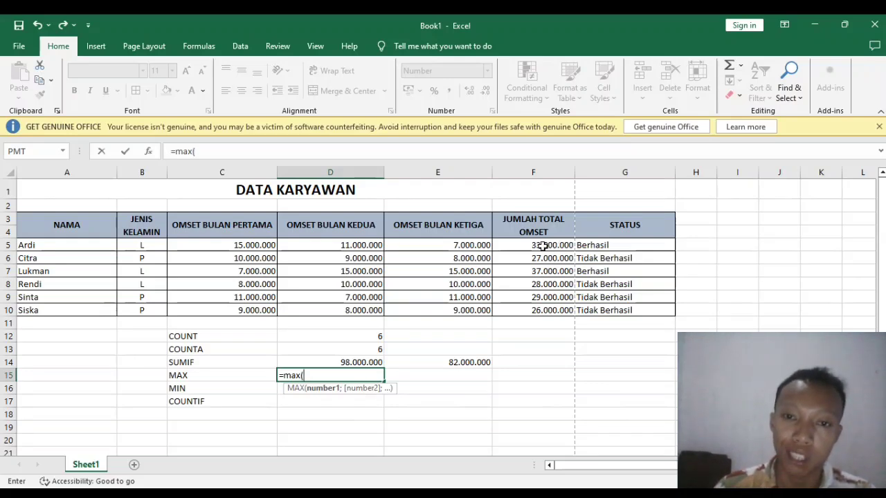
drag(543, 245, 540, 310)
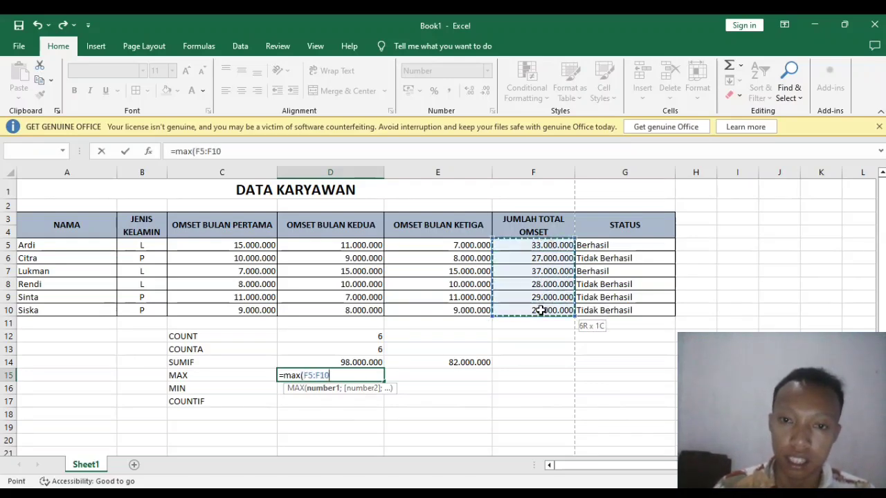
text())
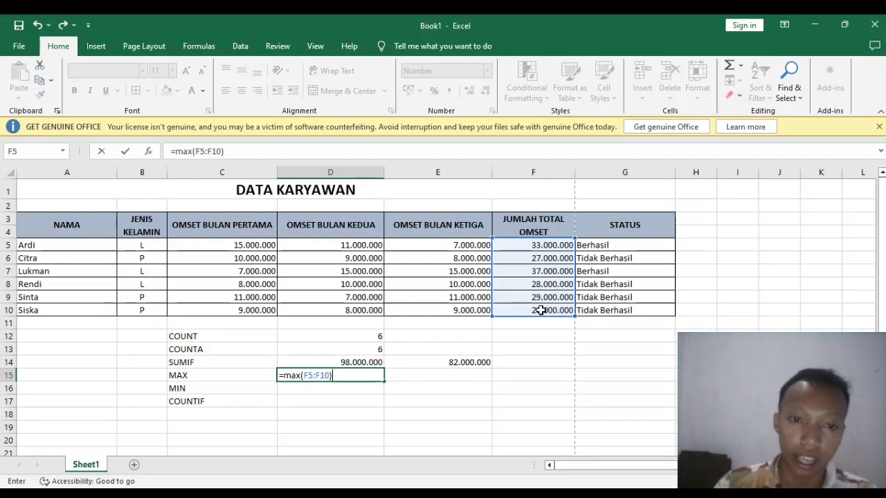
key(Return)
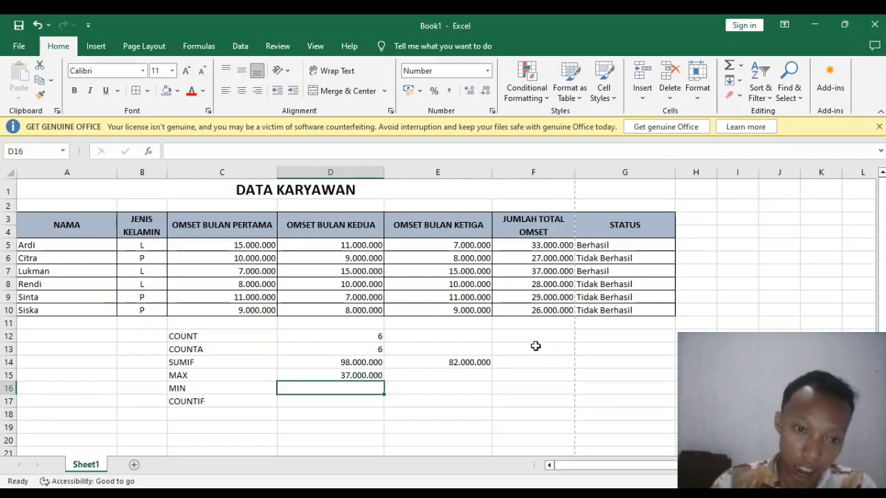
Enter =MIN(F5:F10) in D16 to find the lowest total turnover
text(=mi)
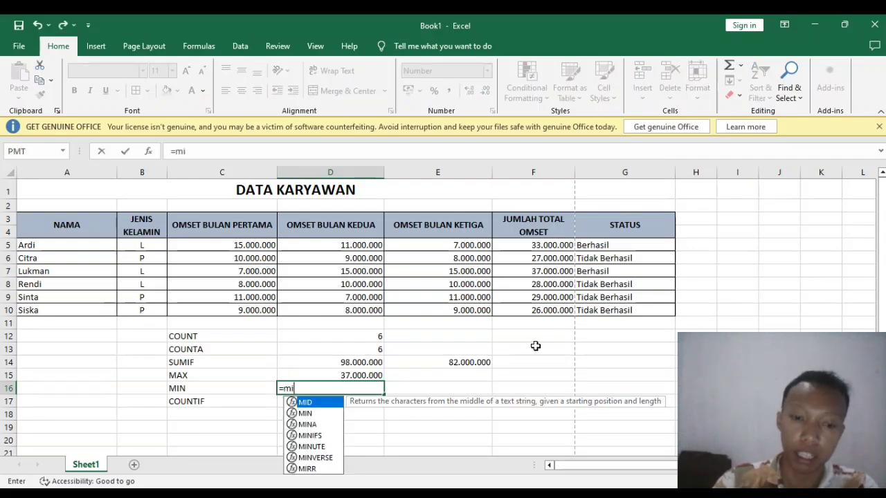
text(n()
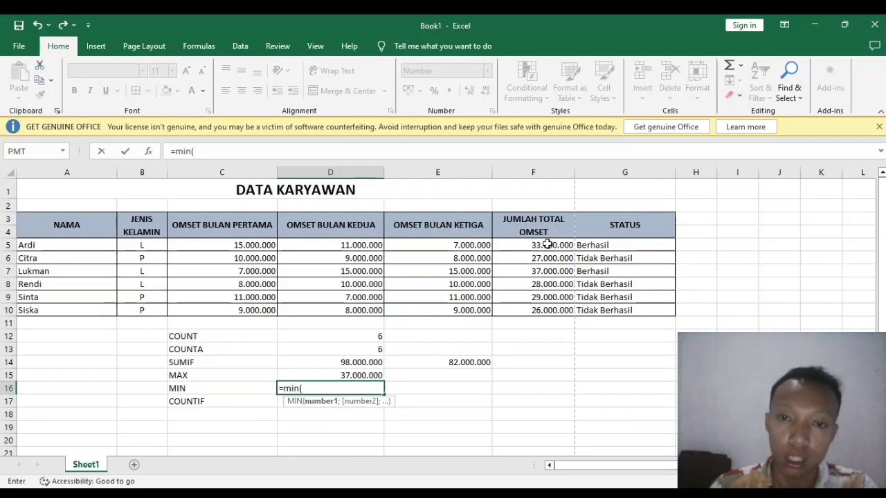
drag(547, 244, 547, 315)
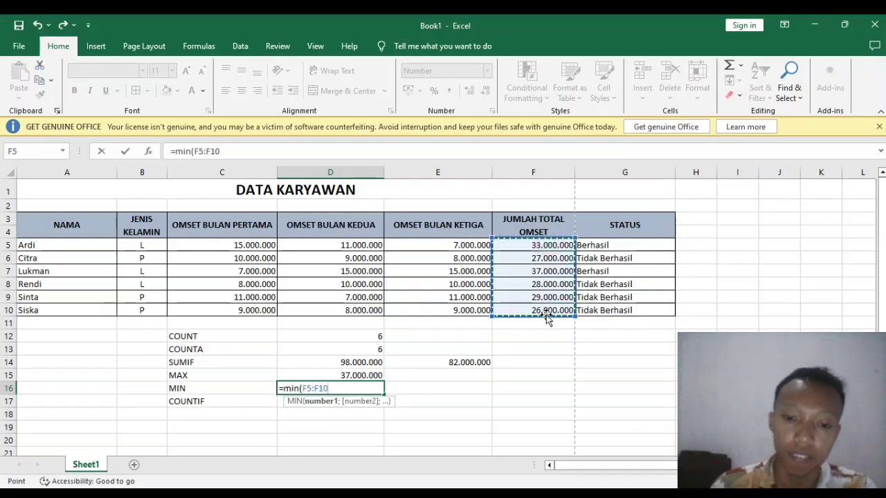
text())
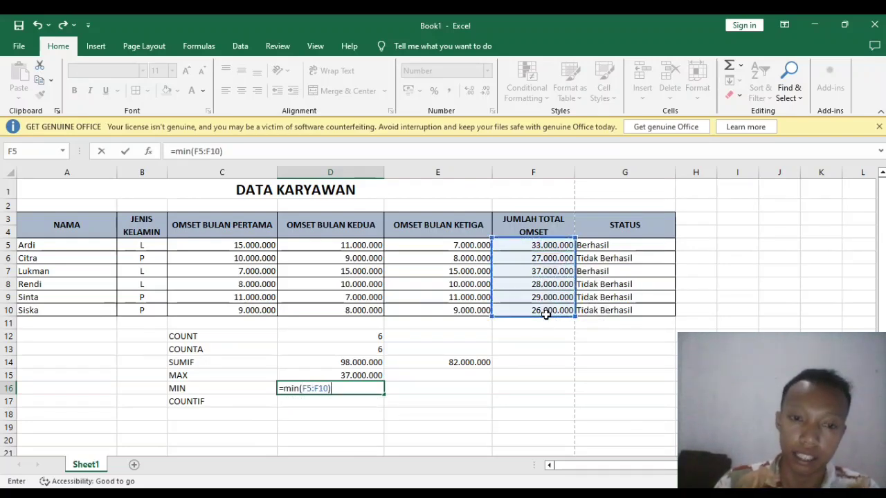
key(Return)
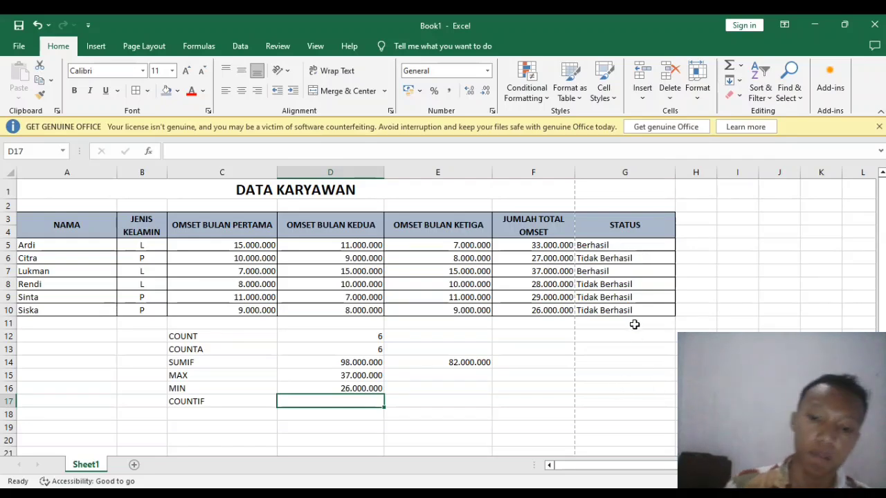
Enter =COUNTIF(G5:G10;"Berhasil") in D17 to count the employees with status Berhasil
text(=)
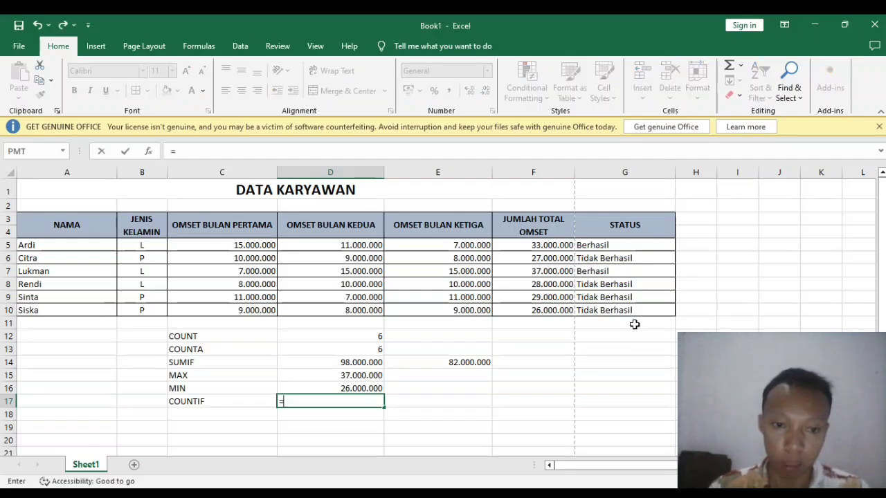
text(count)
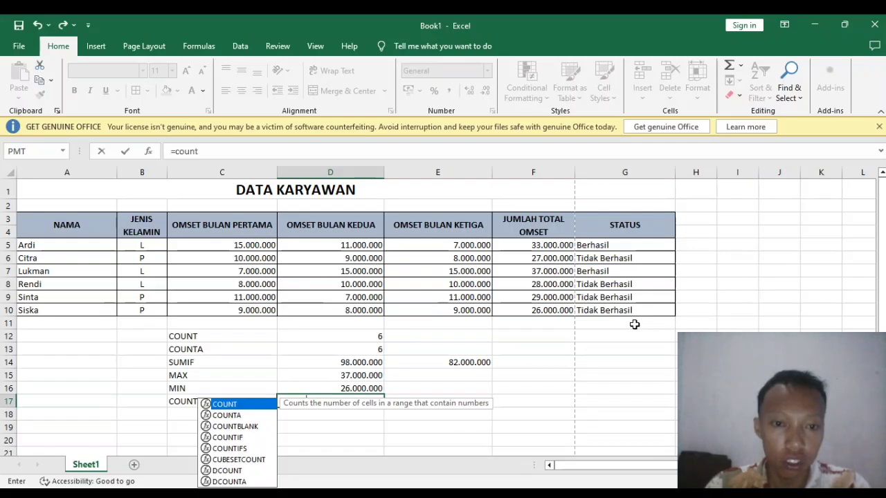
text(if)
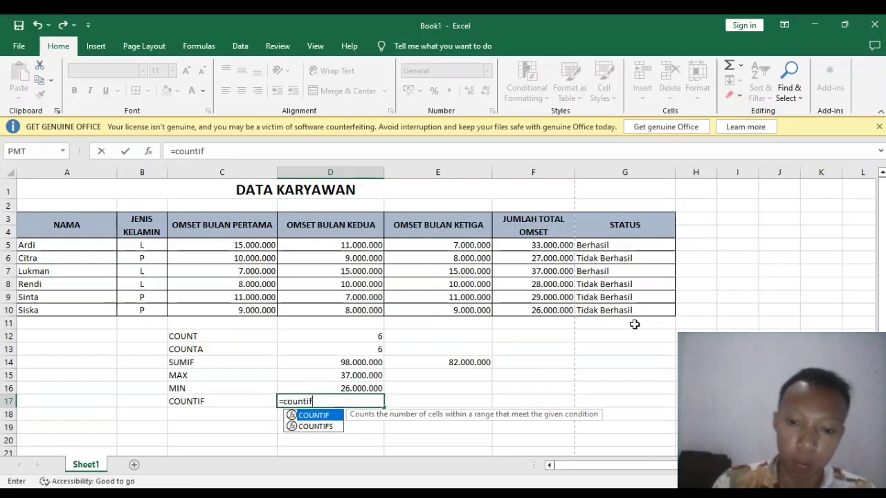
text(()
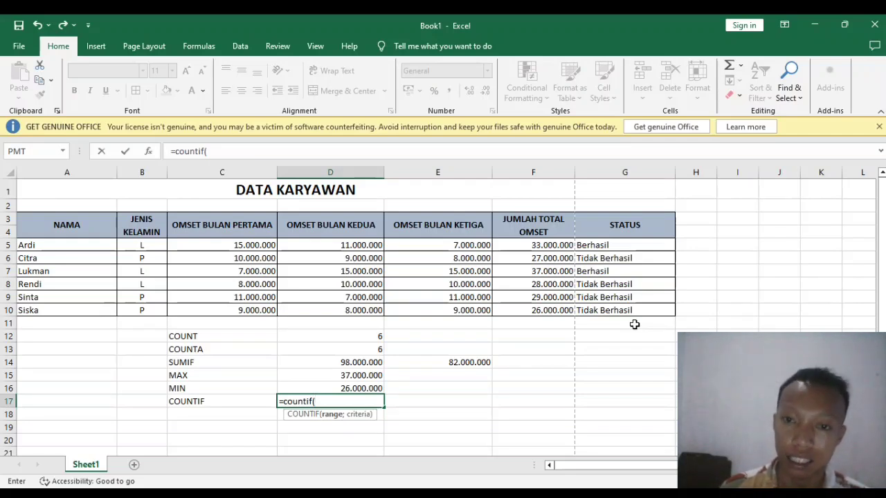
click(609, 245)
drag(609, 244, 607, 312)
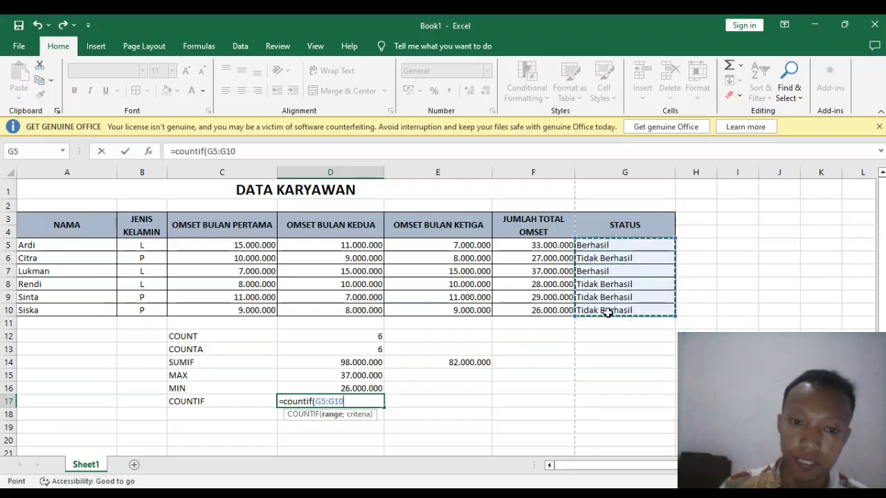
text(;)
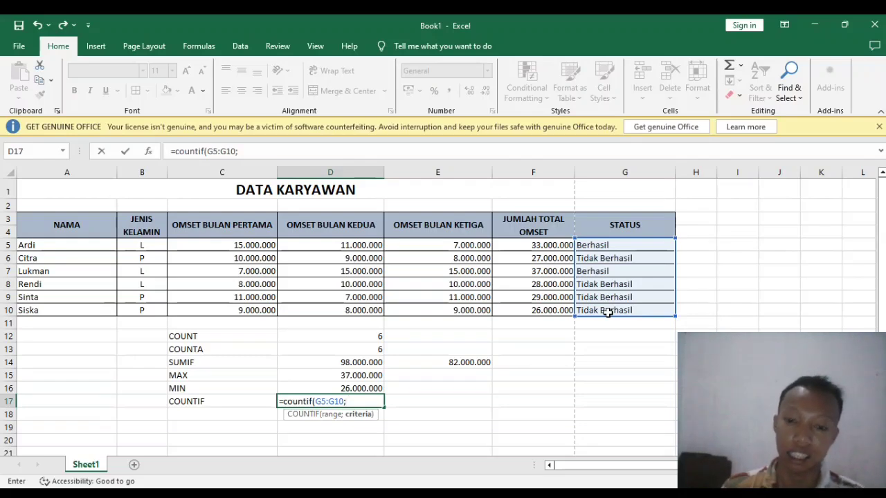
text(")
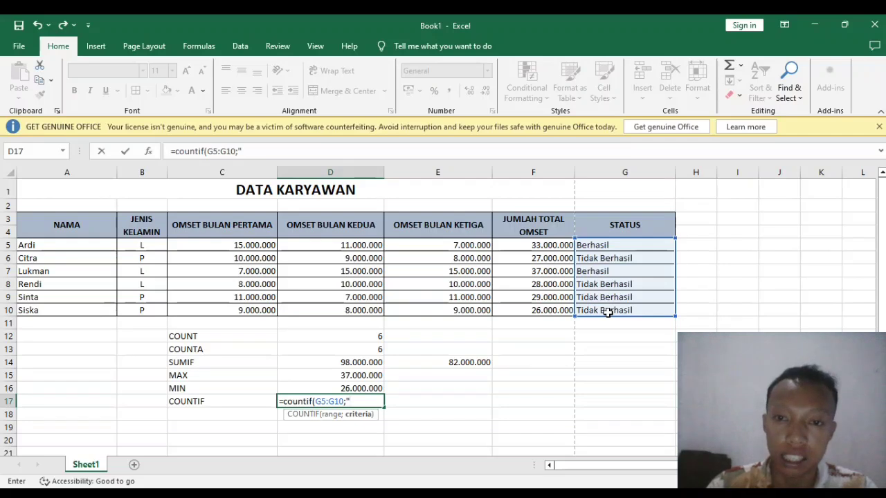
text(B)
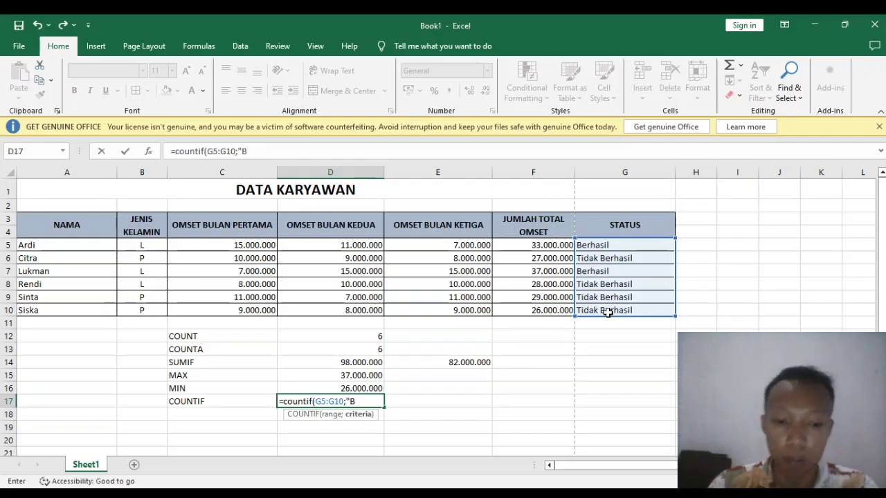
text(erhas)
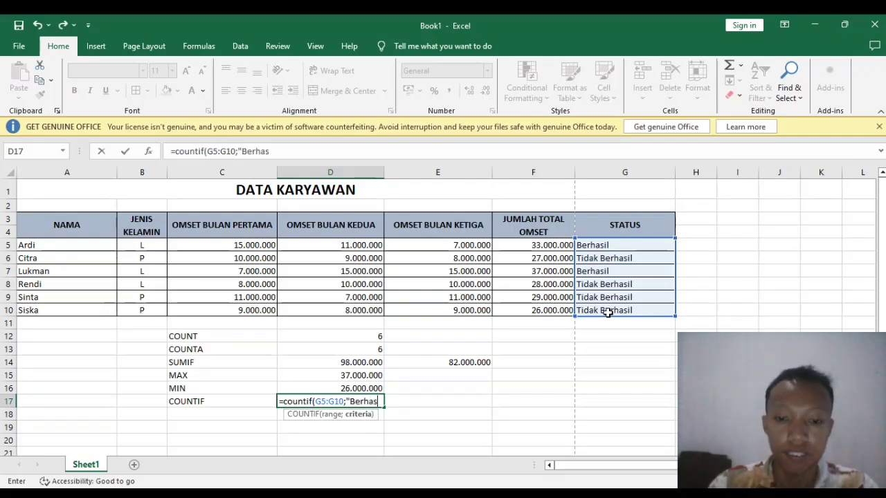
text(il)
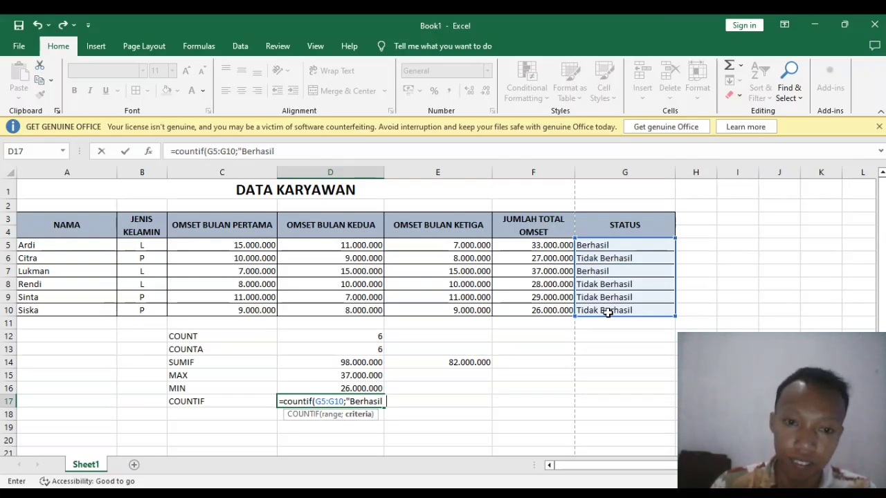
text())
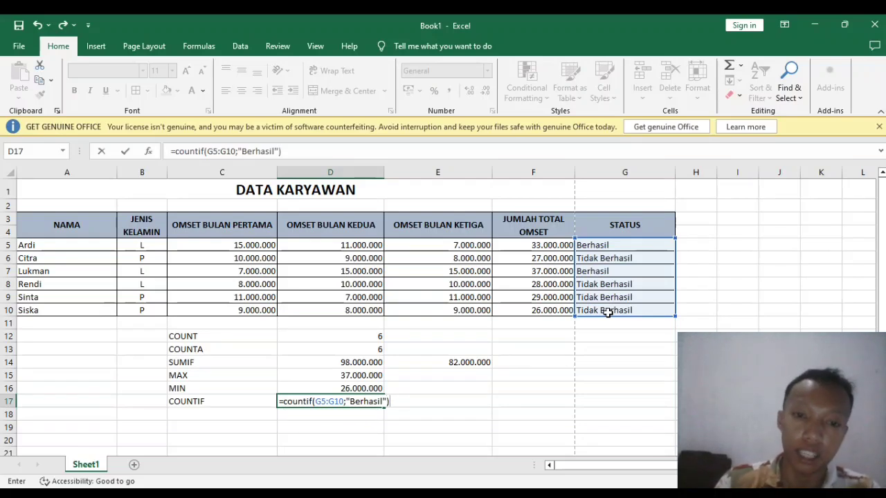
key(Return)
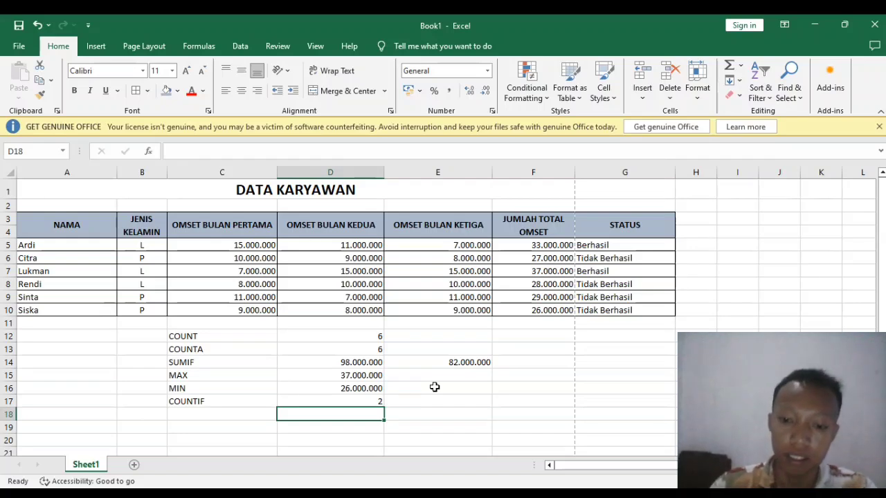
Enter =COUNTIF(G5:G10;"Tidak Berhasil") in D18 to count the employees with status Tidak Berhasil
text(=co)
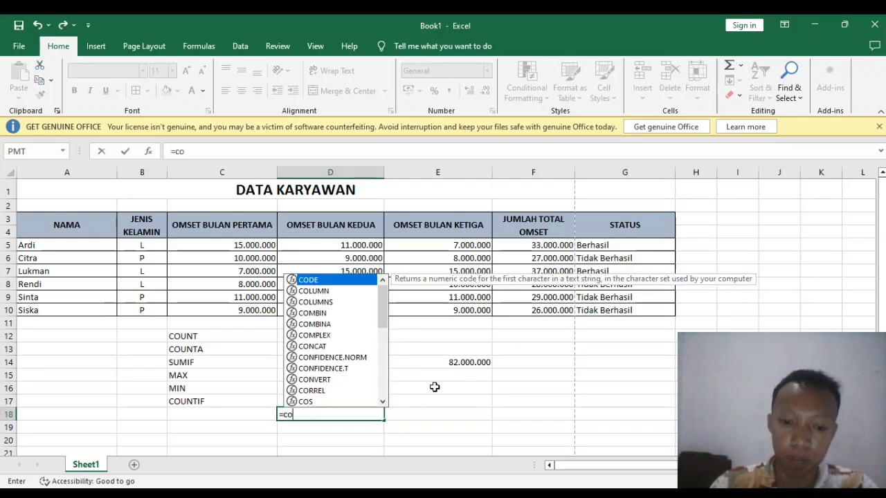
text(untif)
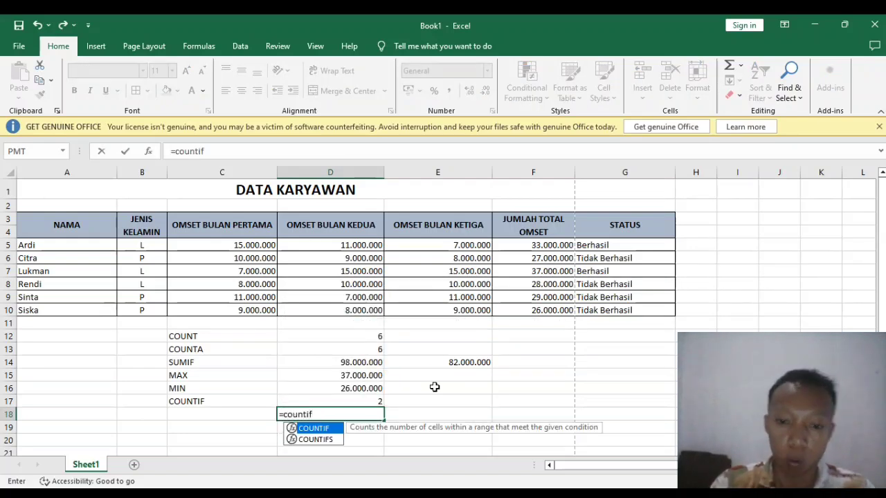
text(()
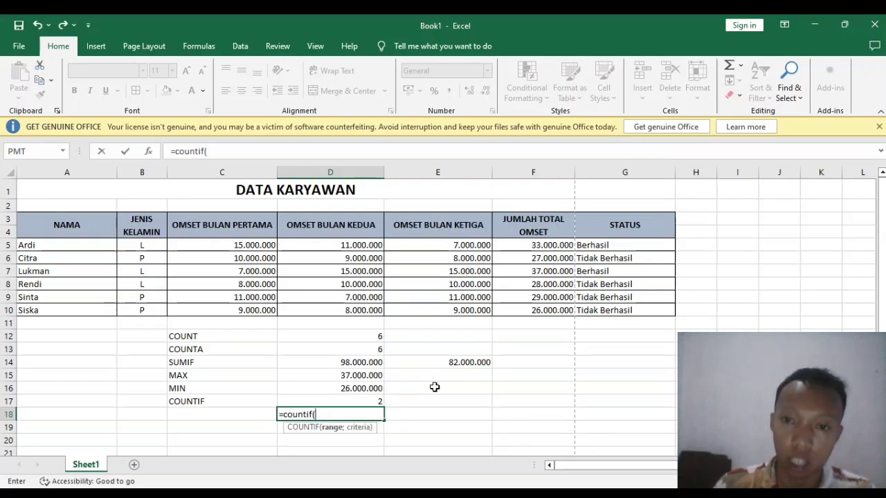
drag(595, 246, 614, 310)
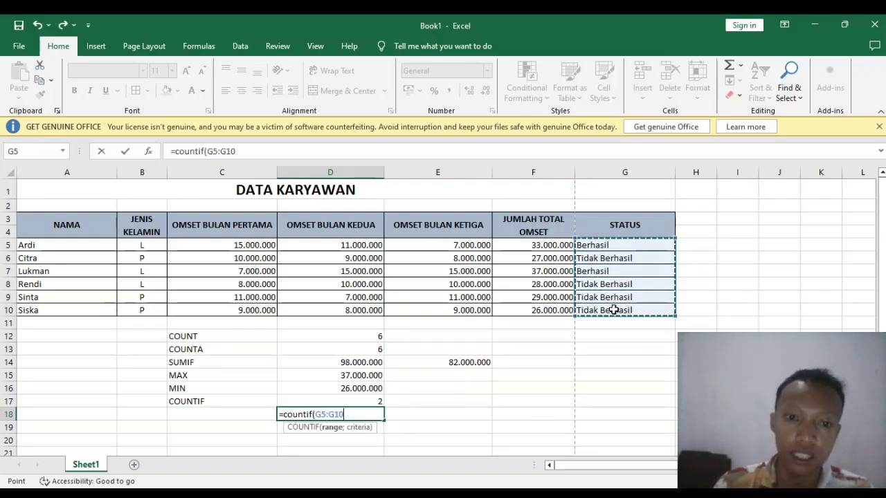
text(;)
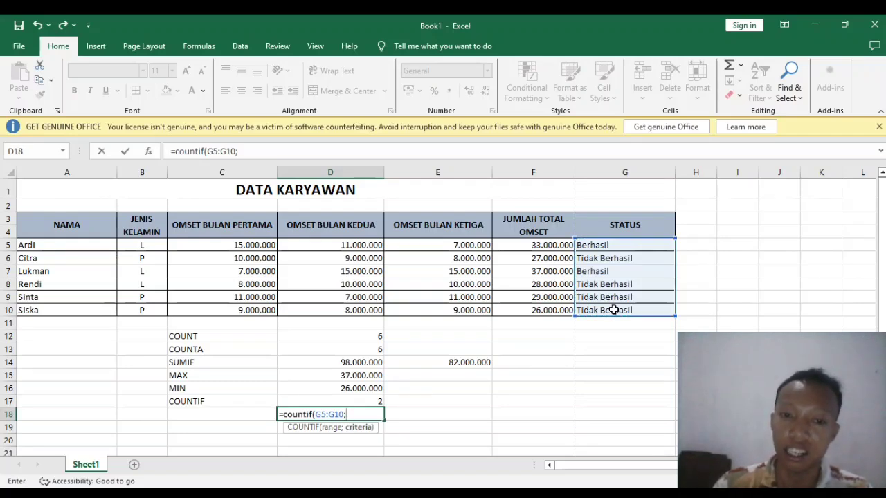
text(")
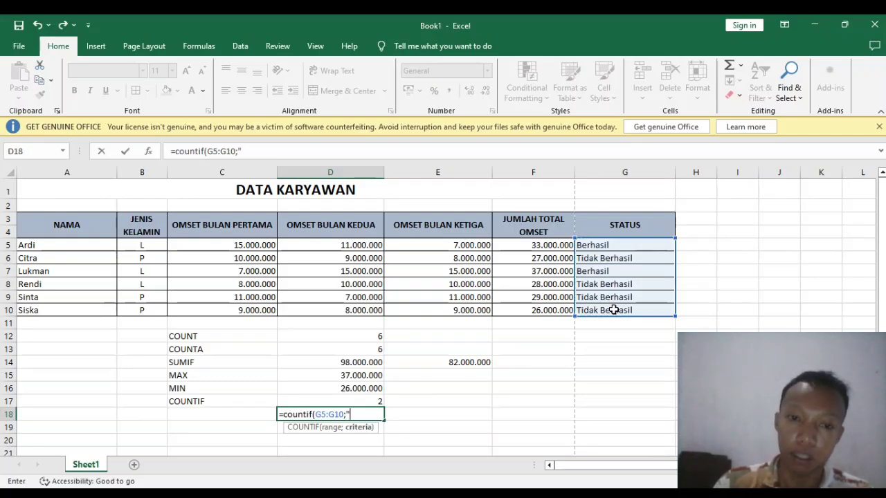
key(Caps_Lock)
key(Caps_Lock)
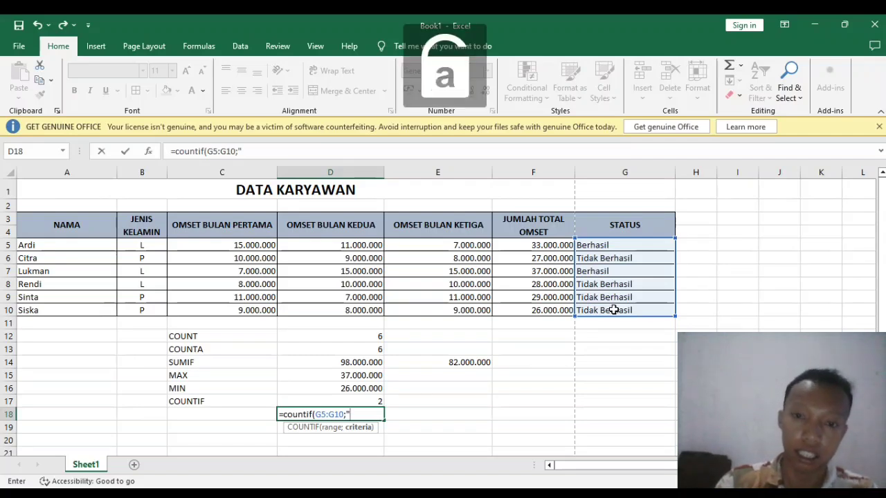
text(Tida)
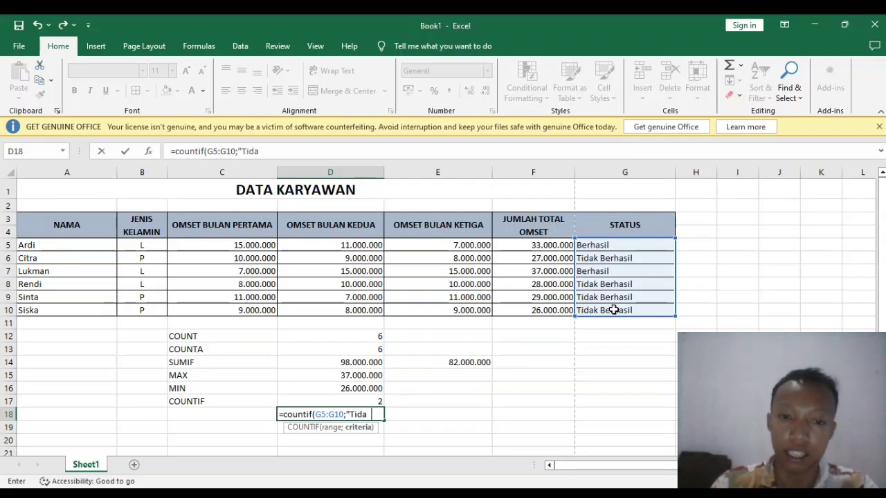
text(k Berhasil)
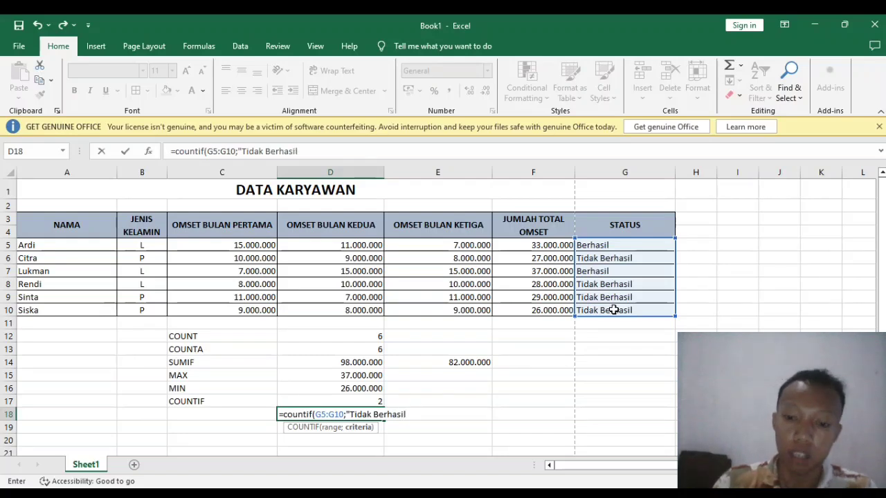
text("))
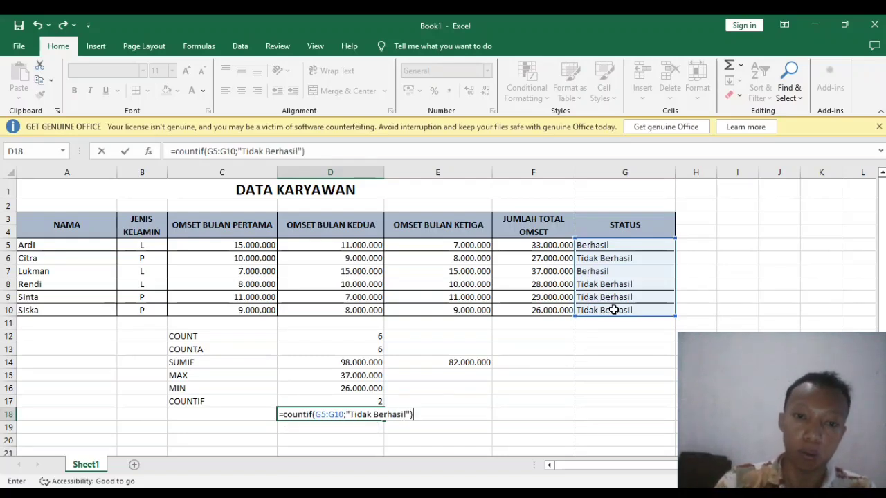
key(Return)
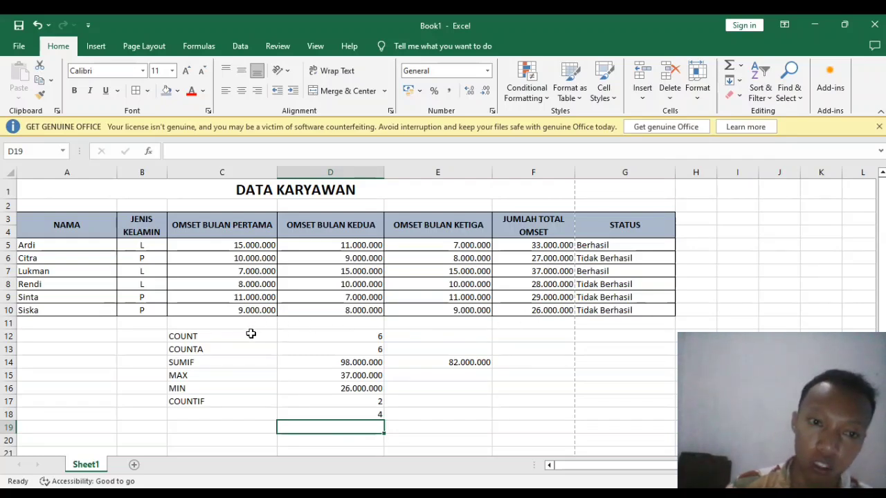
Review the function labels in C12:C17 one by one, from COUNT through COUNTIF, alongside their results
click(242, 335)
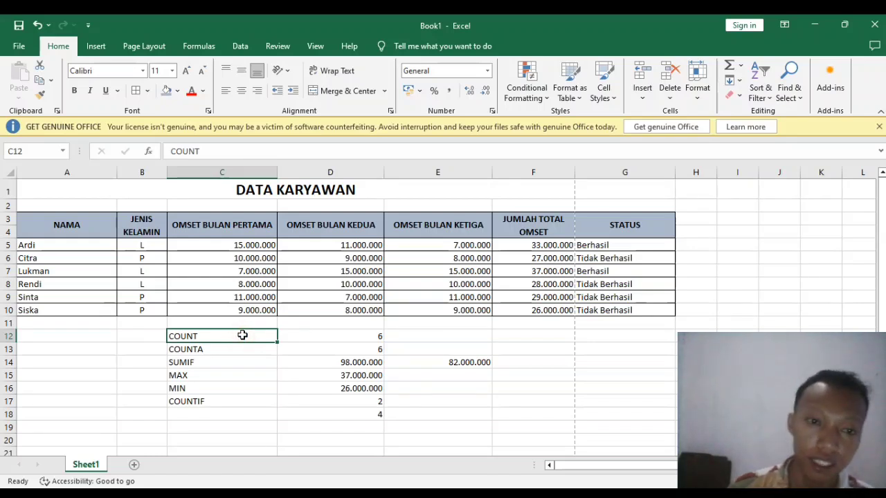
key(Down)
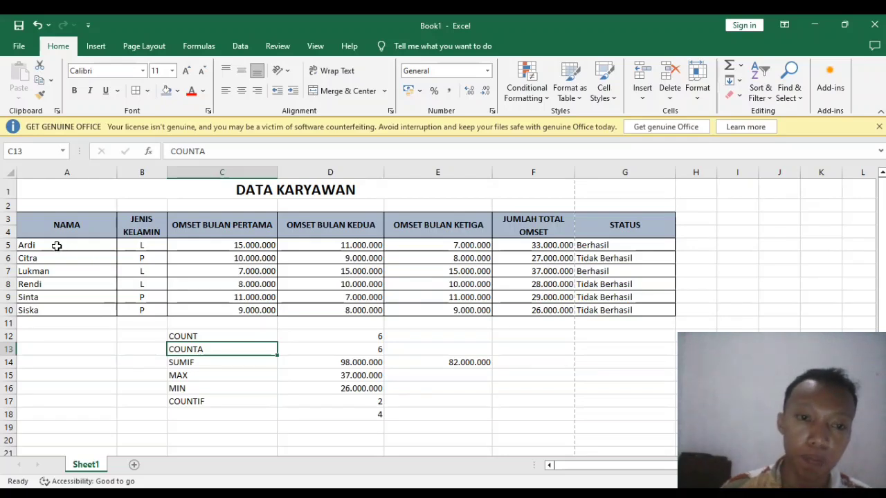
key(Down)
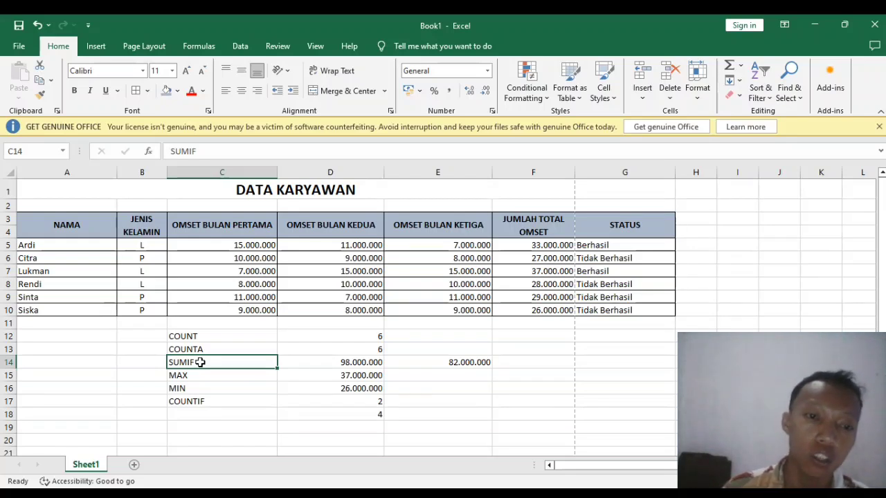
key(Down)
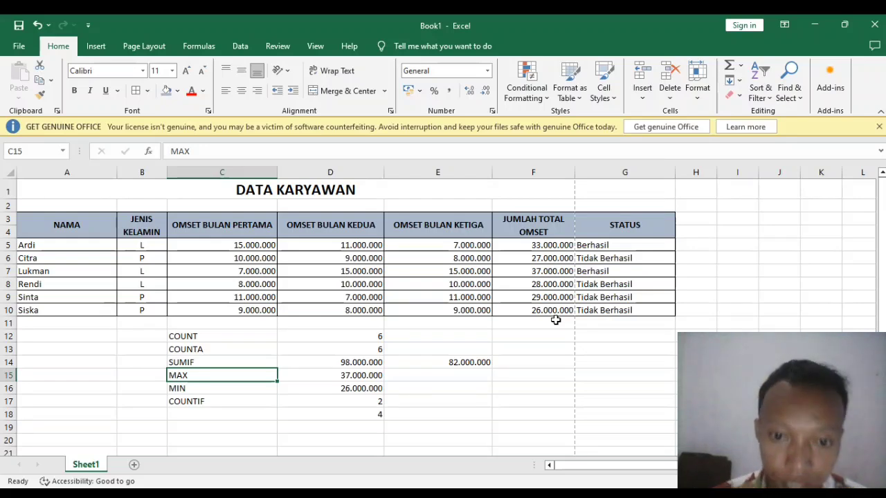
click(241, 399)
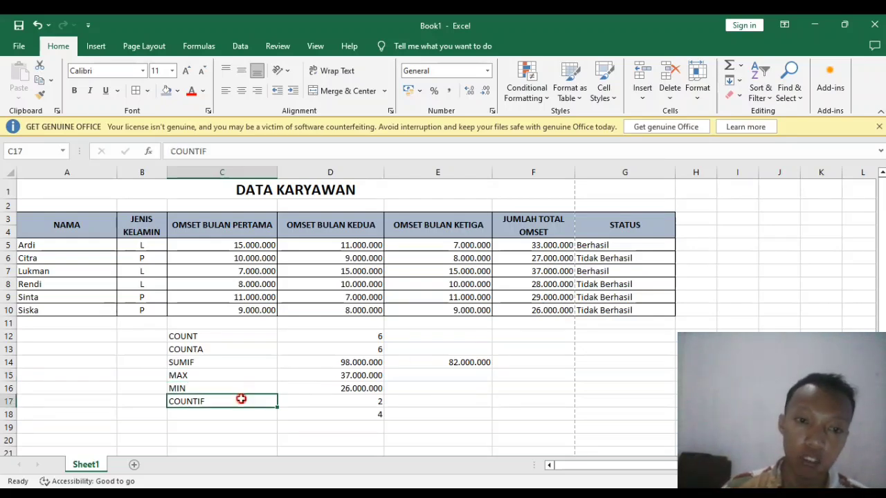